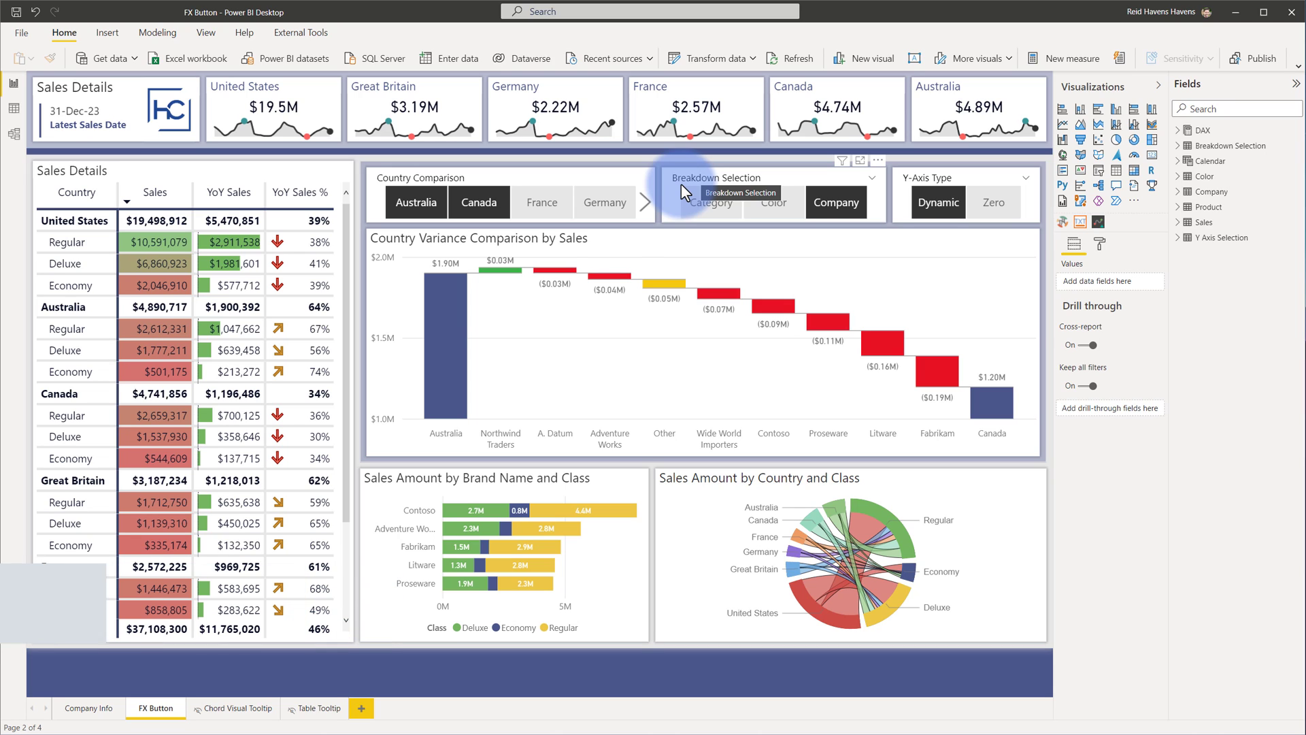
Step: Select the Country Variance Comparison by Sales waterfall chart, showing Australia versus Canada by company
click(607, 240)
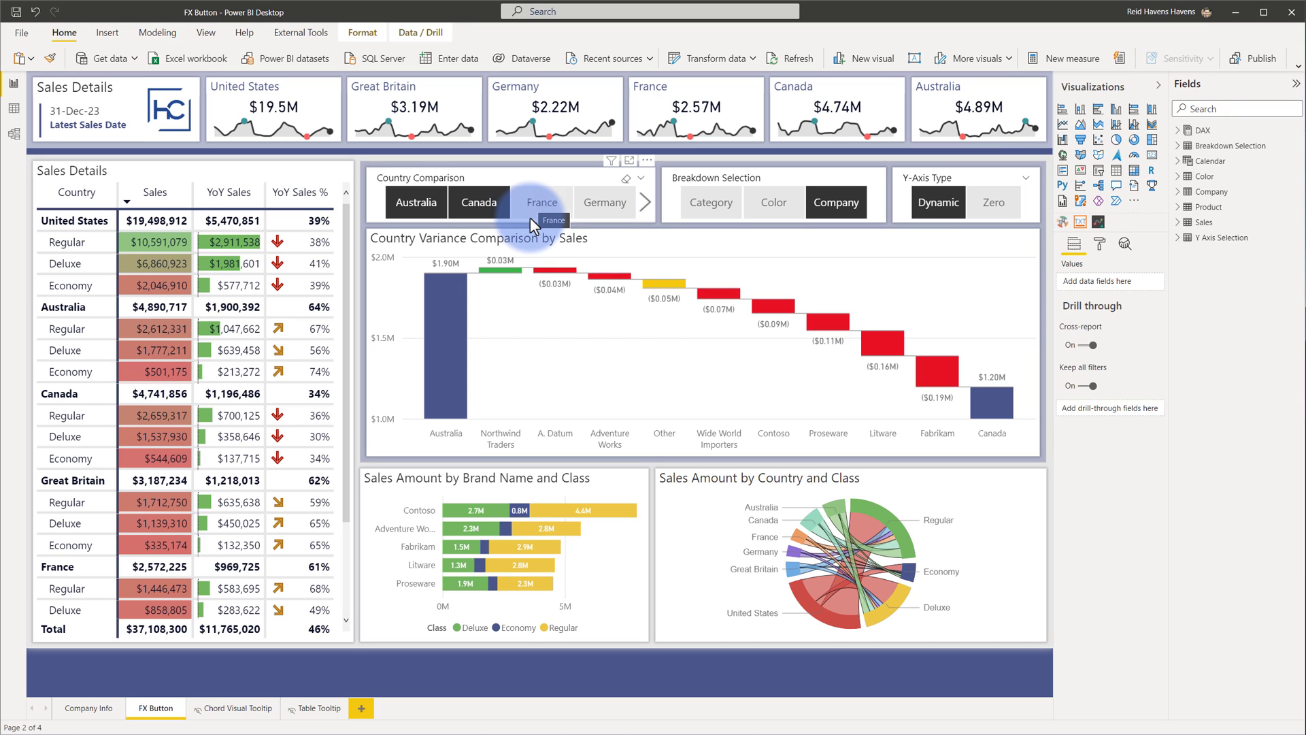
Step: Remove Canada from the country comparison and open the waterfall's Y axis format settings
click(492, 200)
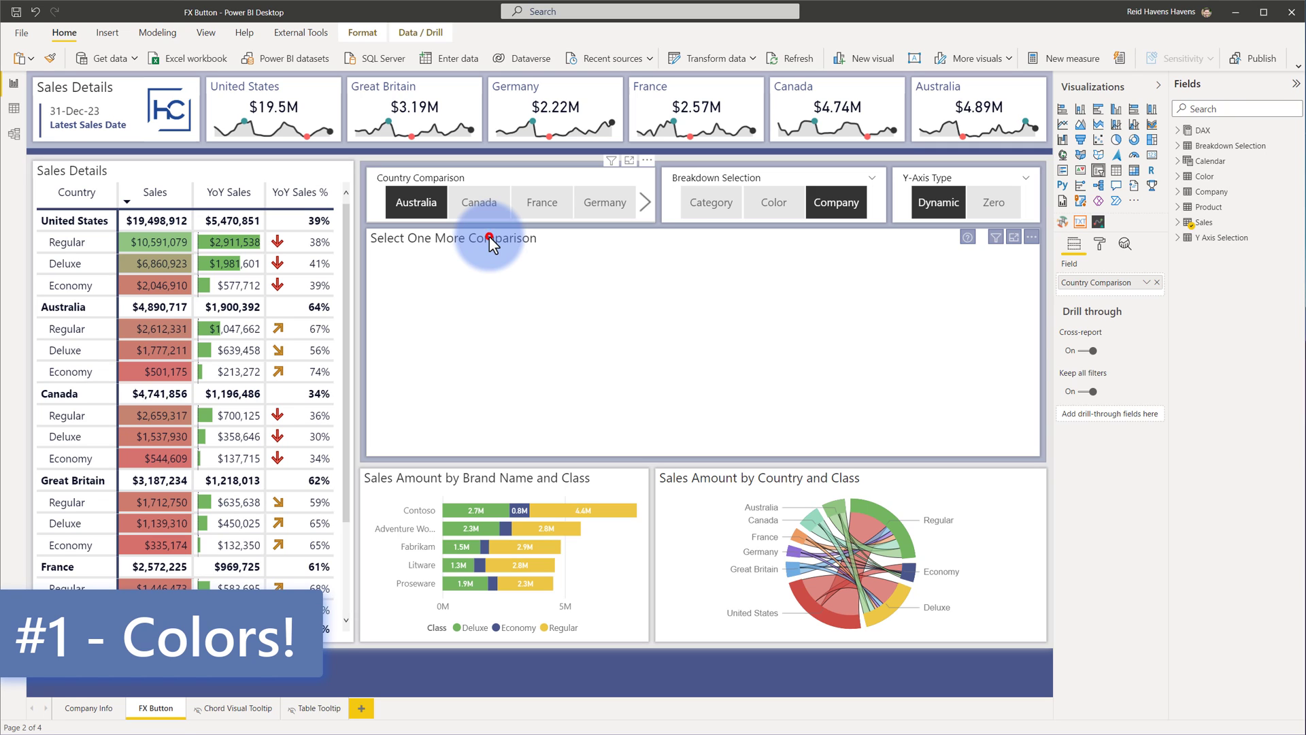
click(488, 235)
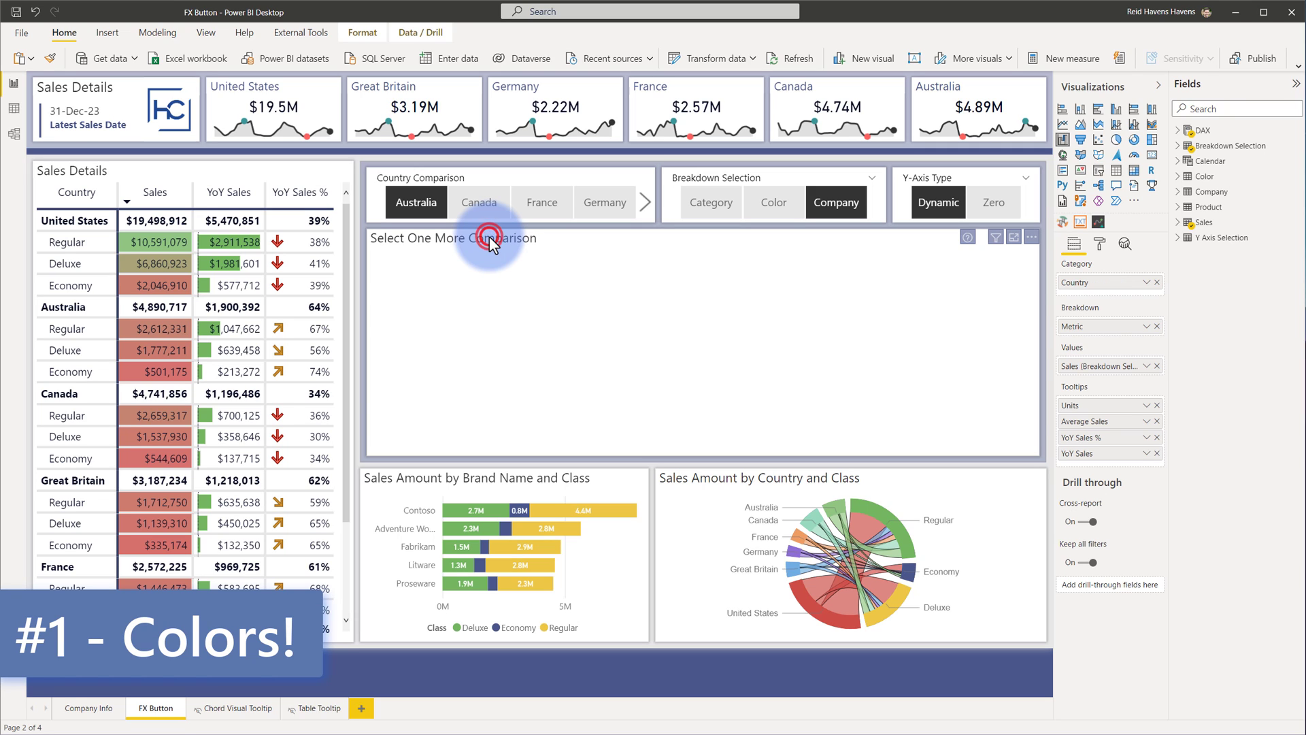
click(1107, 244)
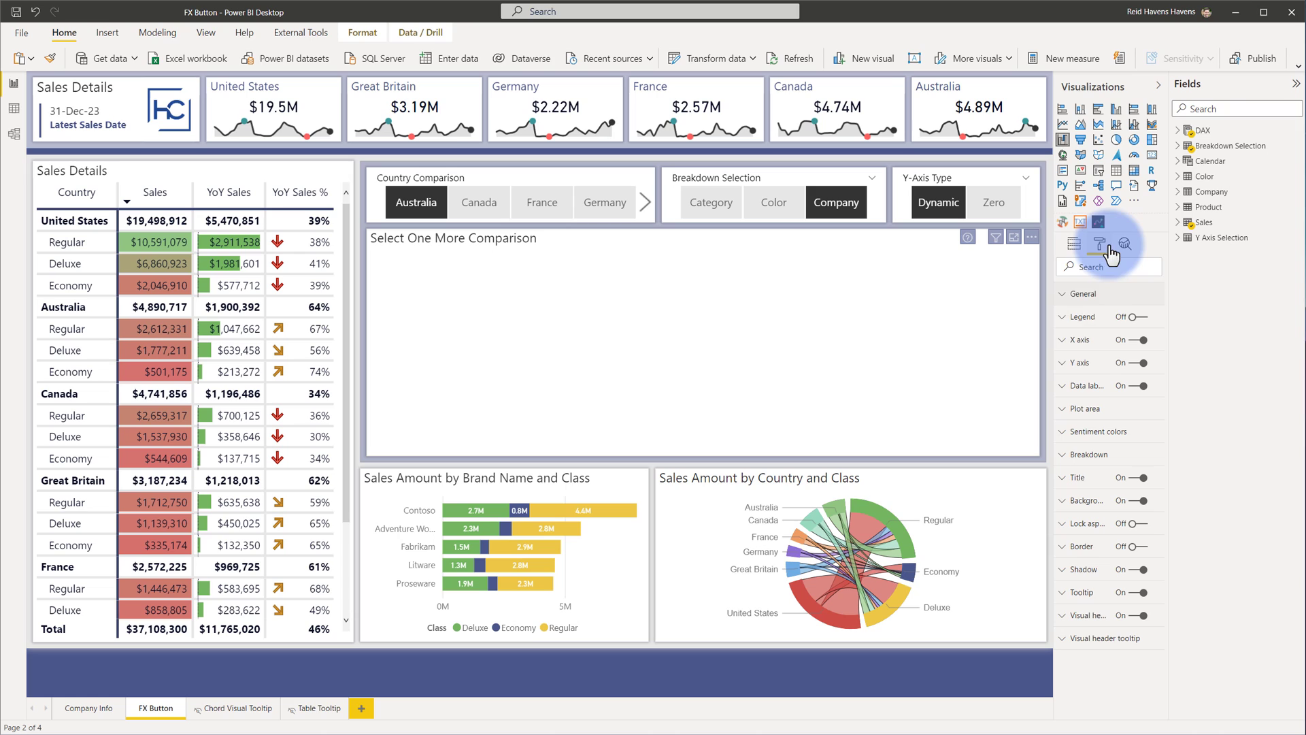
click(1084, 363)
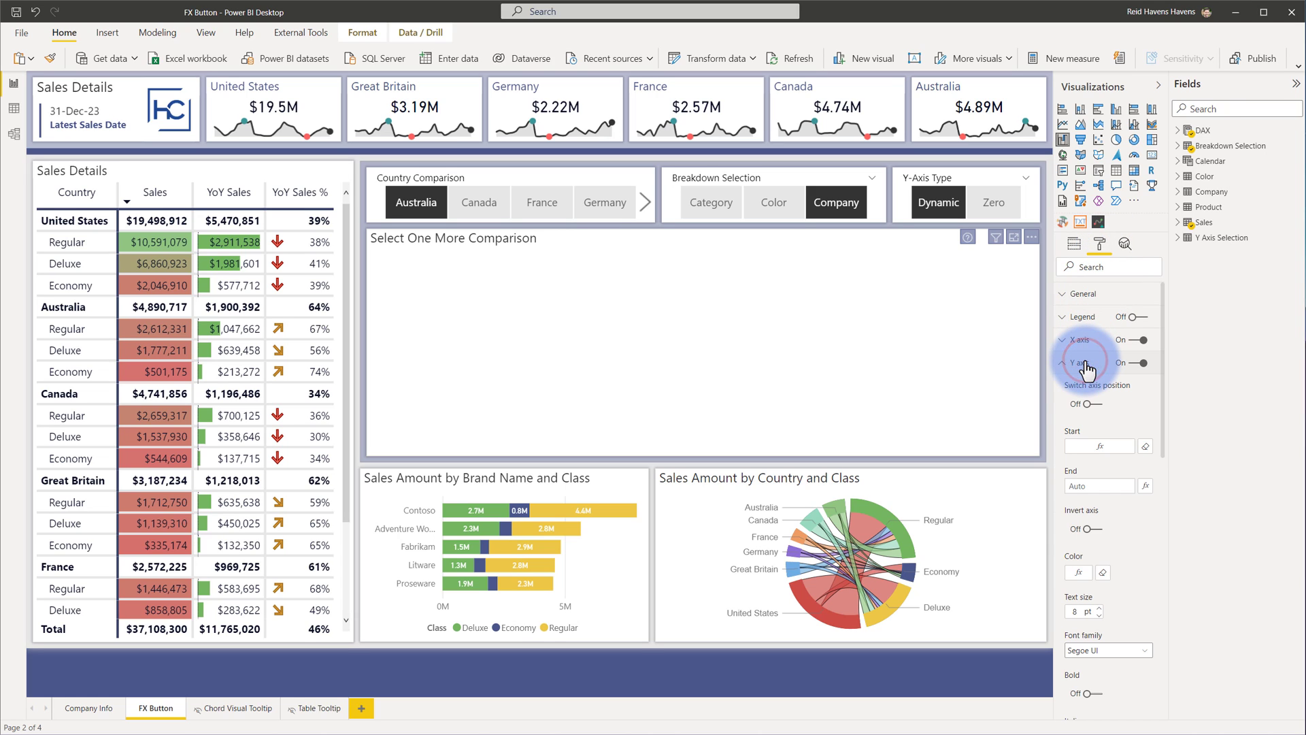
Step: Reset the Y axis label colour, then undo the reset to restore the fx colour
scroll(1080, 396, down, 1)
scroll(1084, 396, down, 1)
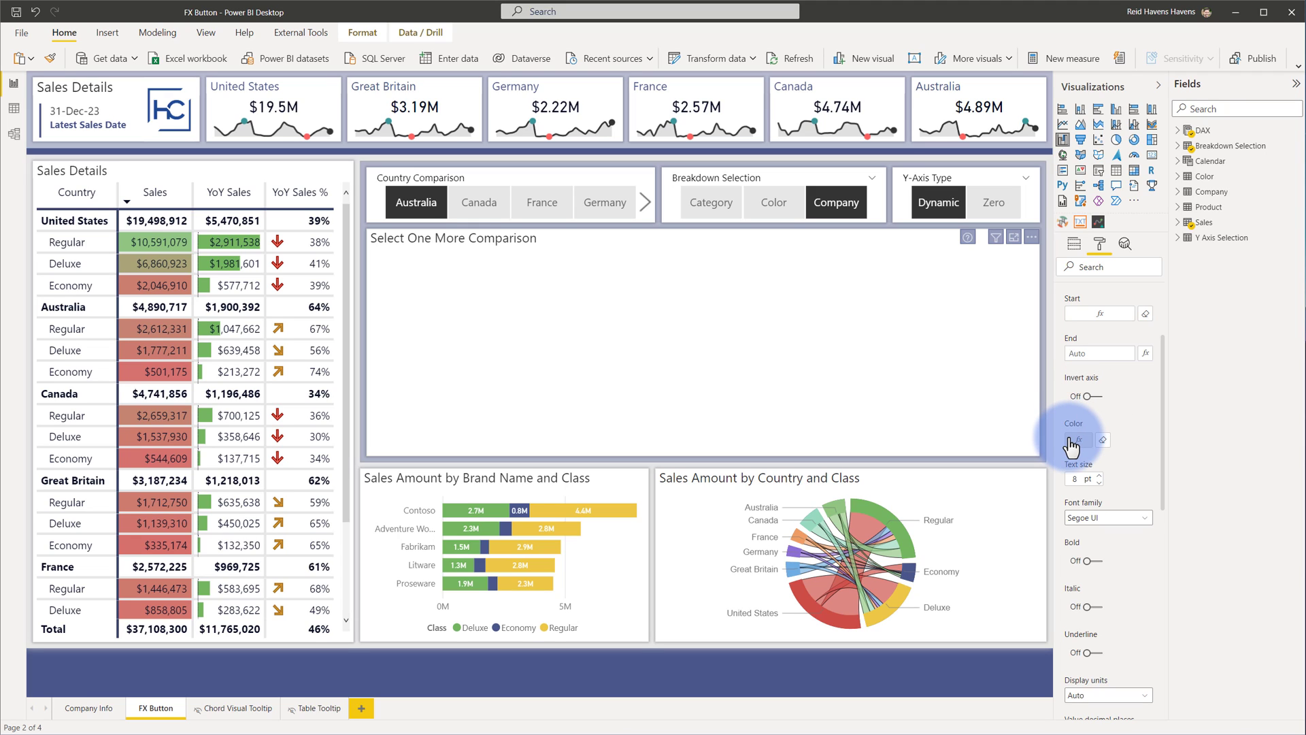
click(1103, 439)
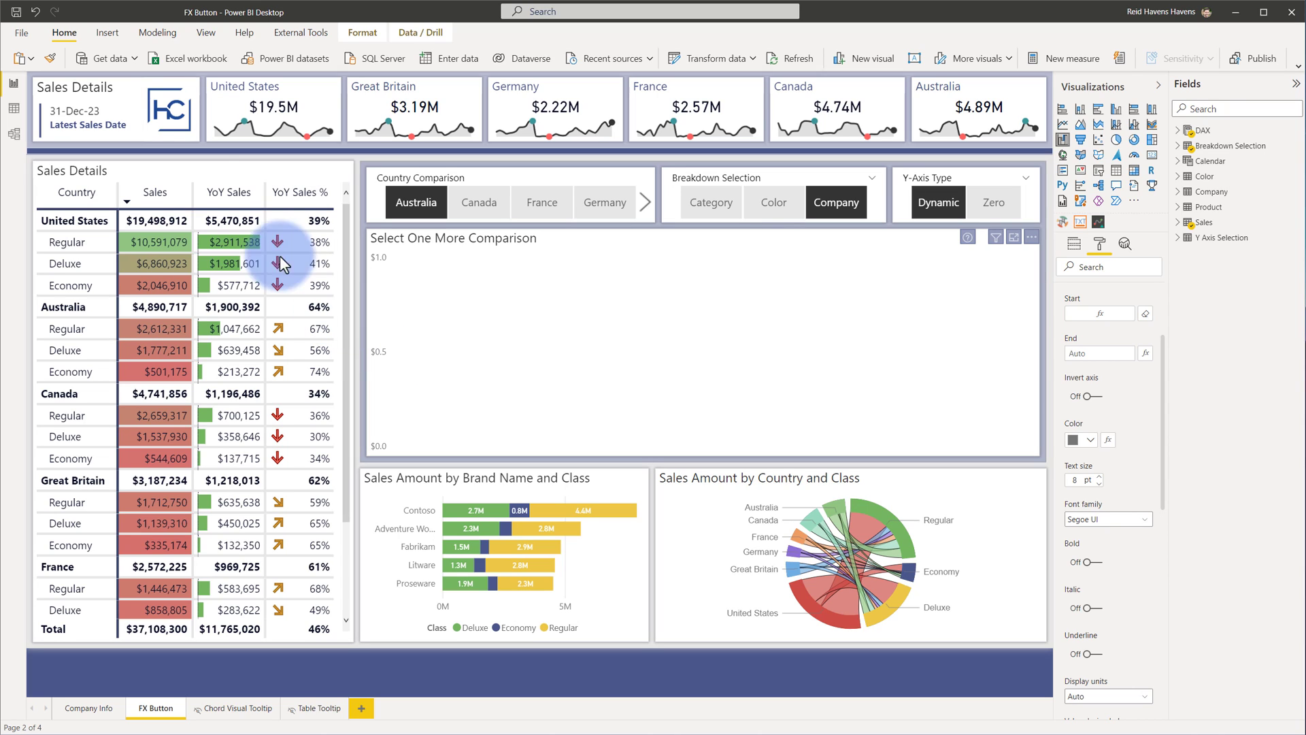
click(35, 13)
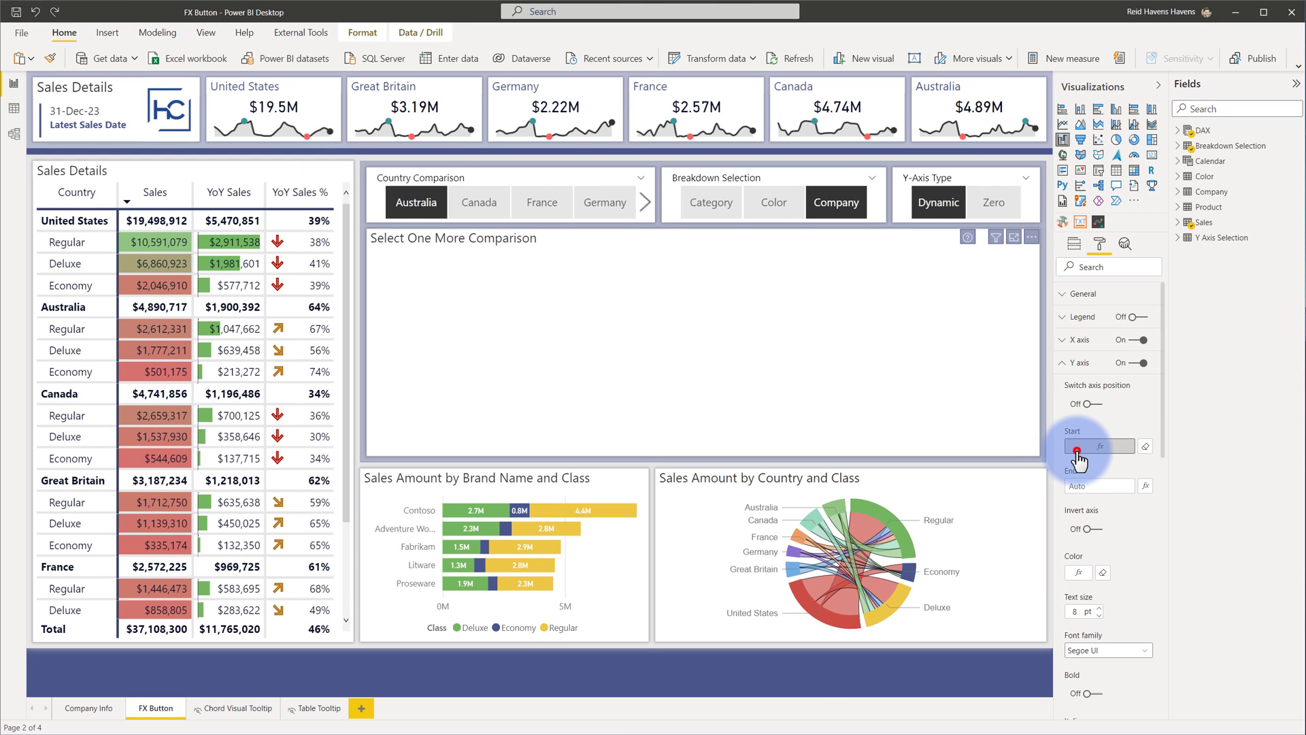
Step: Review the Y axis Start fx rule based on Y Axis Start, cancel, and re-add Canada
click(1092, 447)
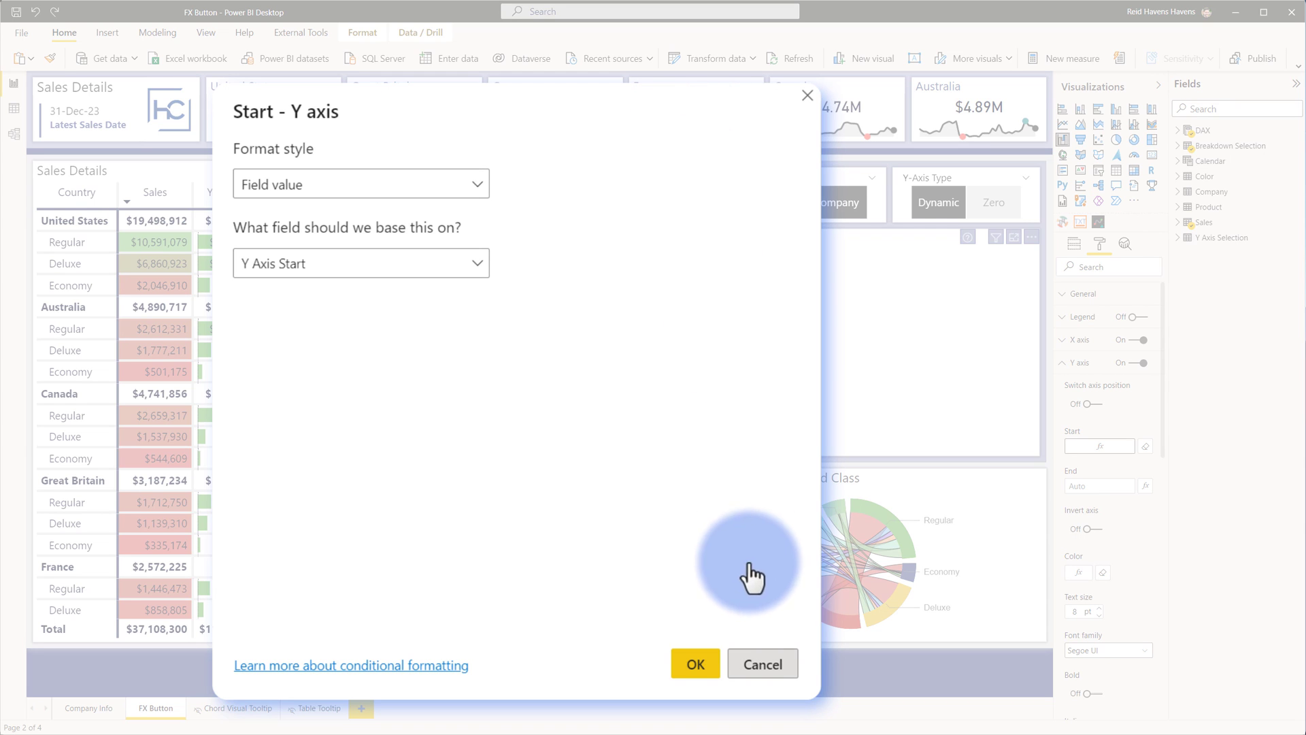
click(760, 667)
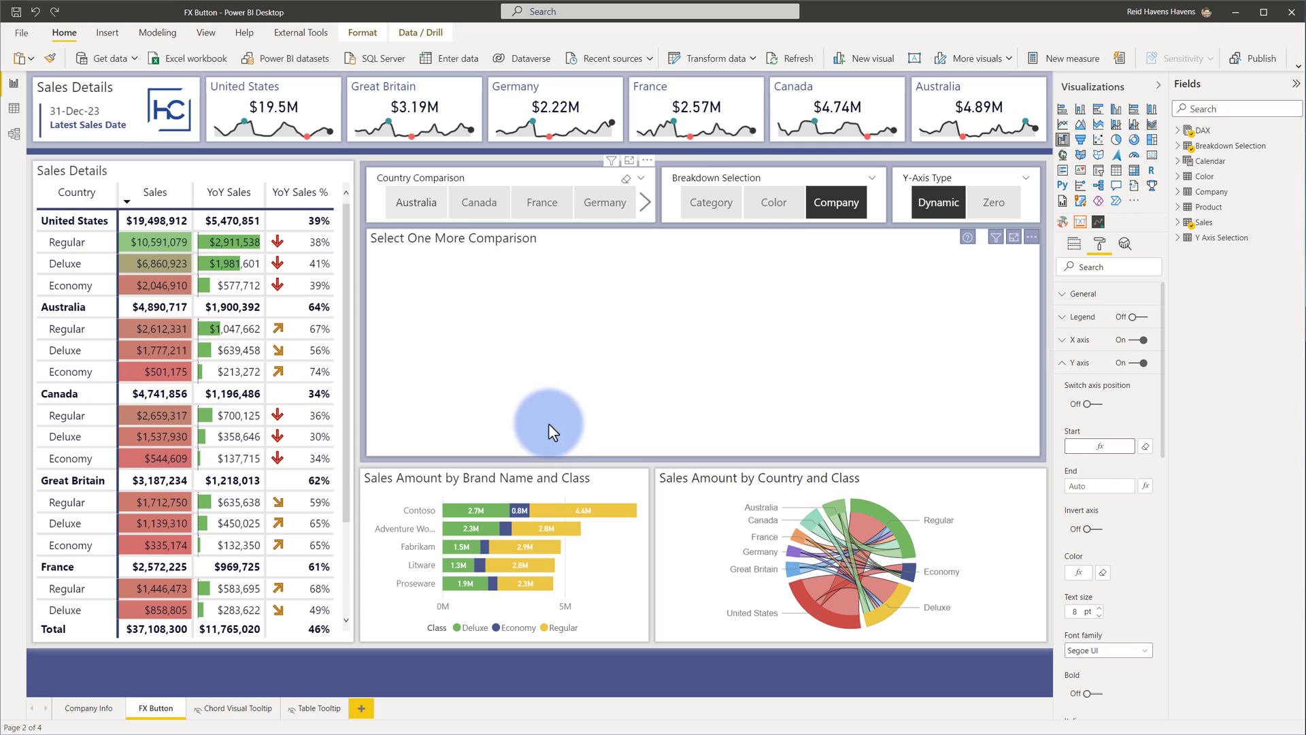
click(478, 206)
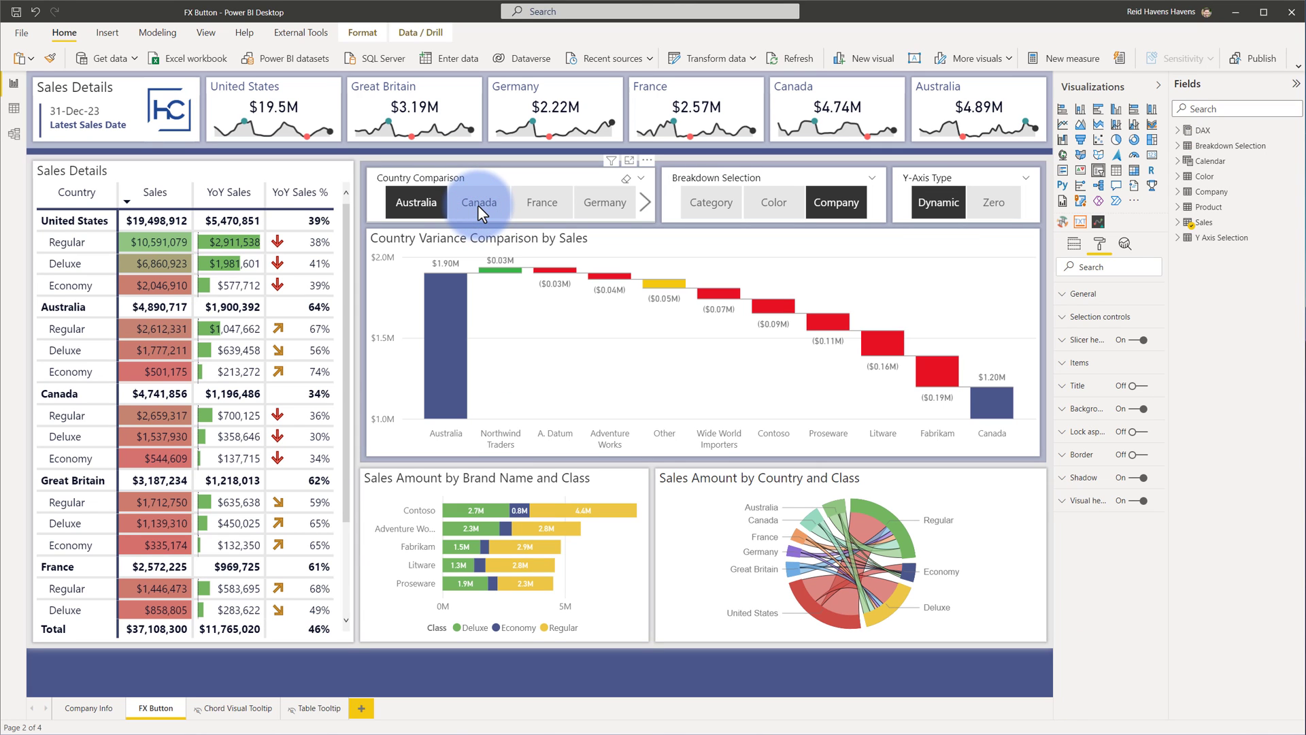
Step: Search 'y axis' and review the Sales (Waterfall Y Axis Text Color) DAX, then deselect Canada
click(1181, 133)
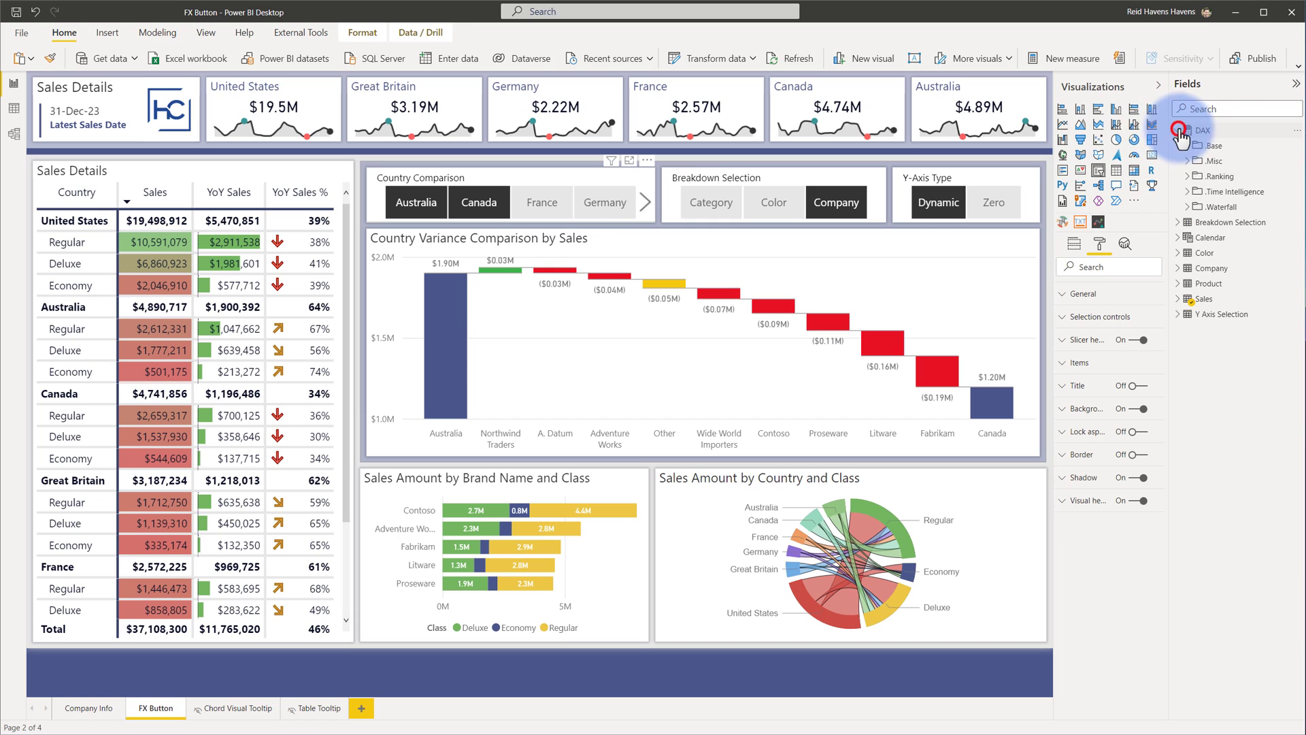
click(1218, 109)
text(y axis)
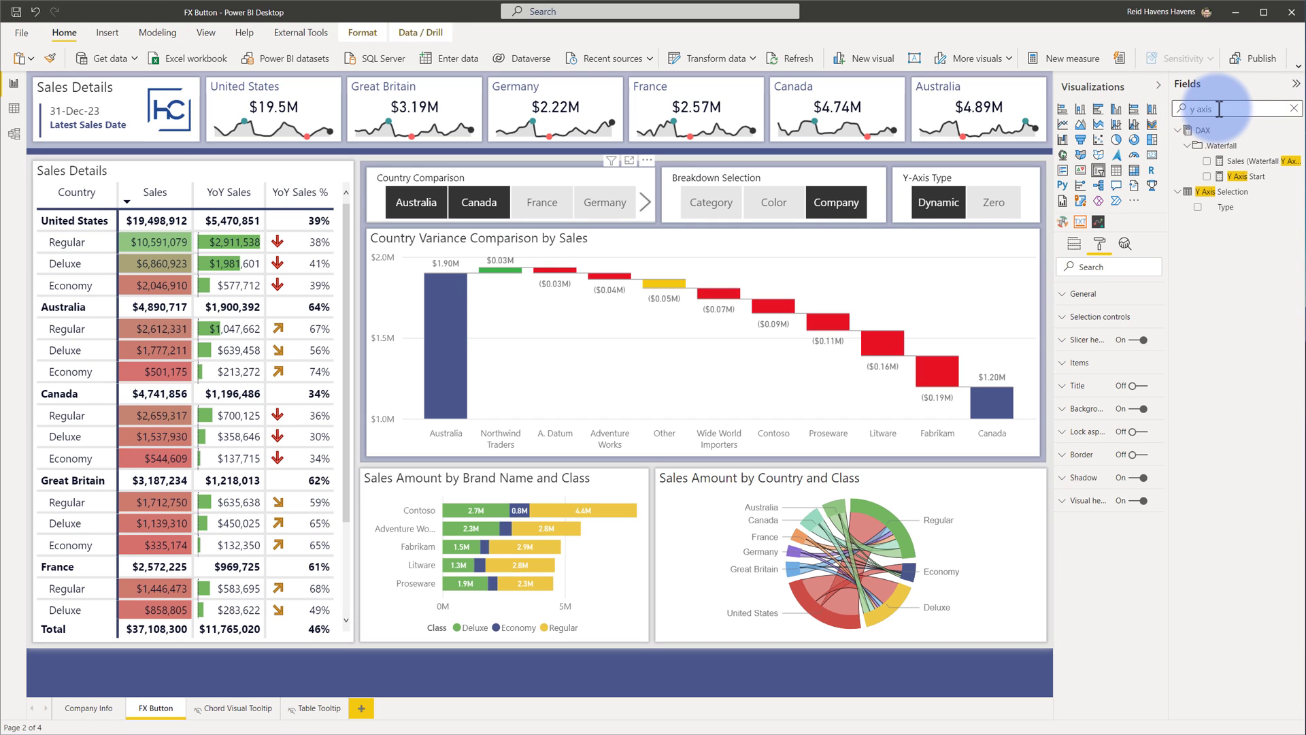
click(1254, 160)
scroll(595, 104, up, 5)
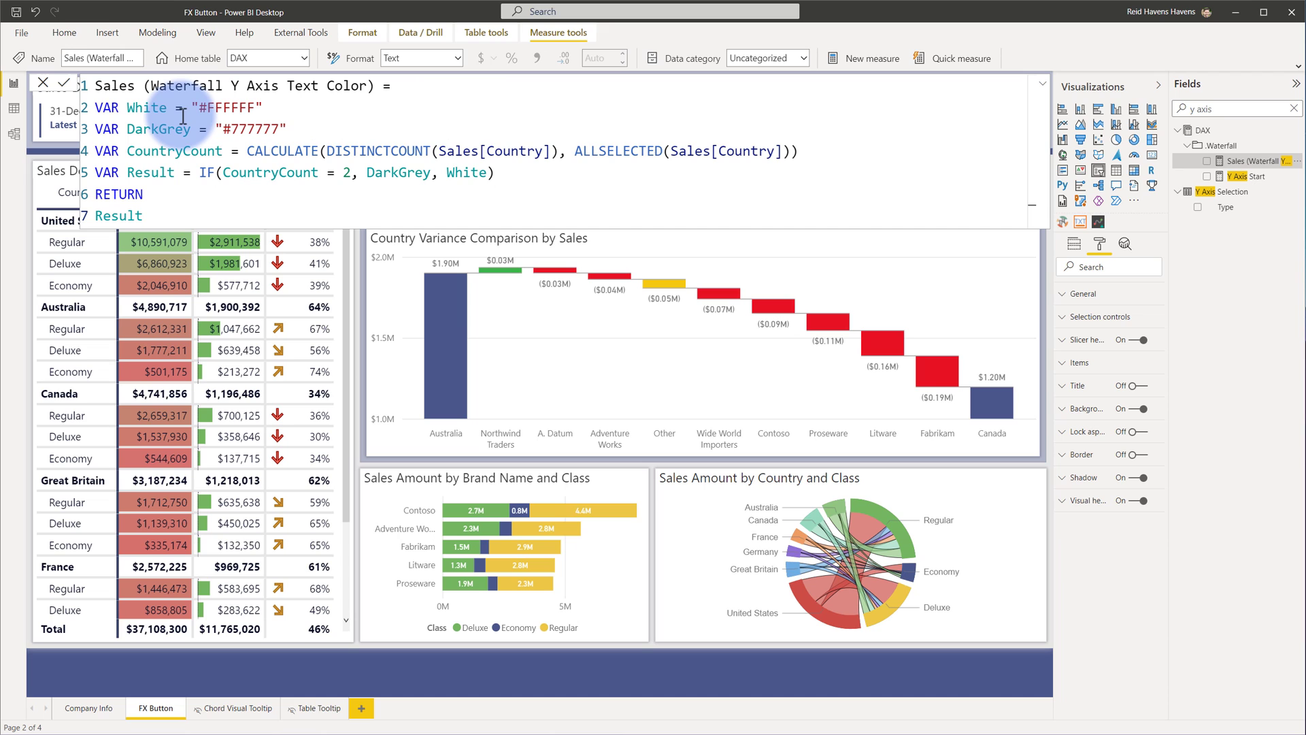
click(1042, 83)
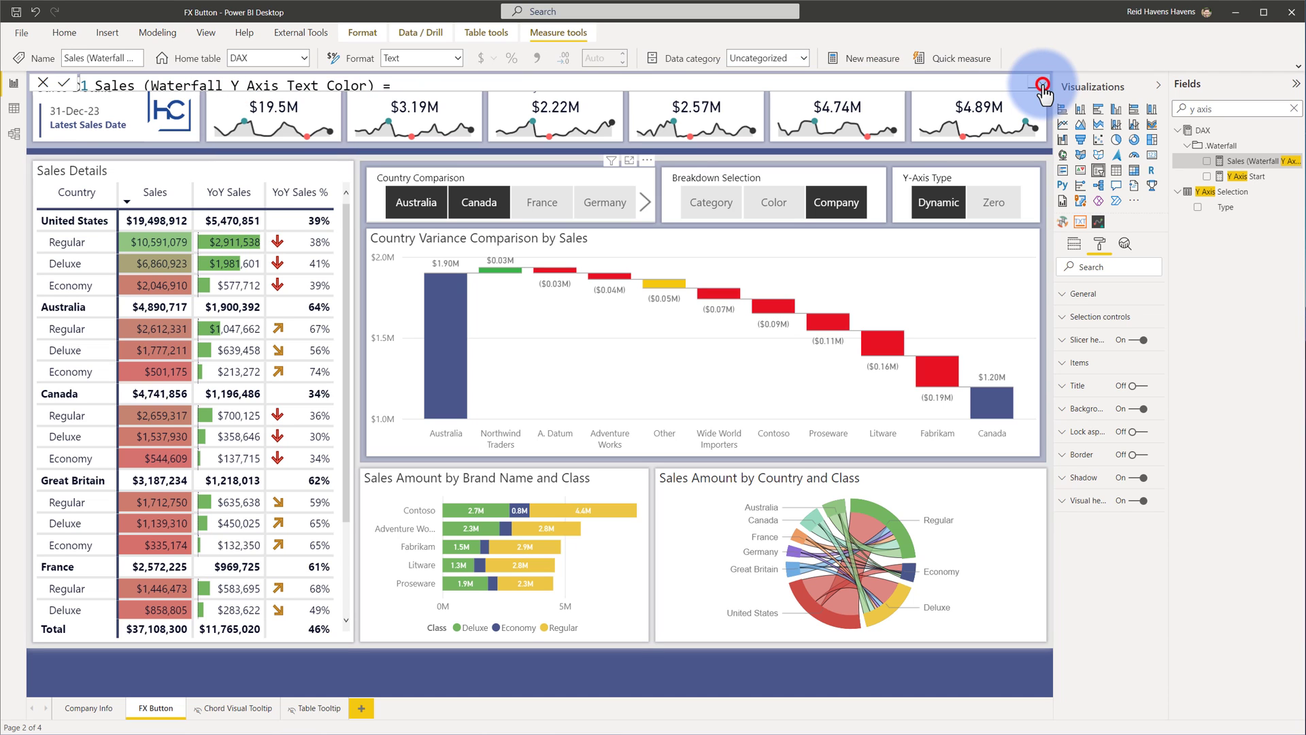
click(481, 202)
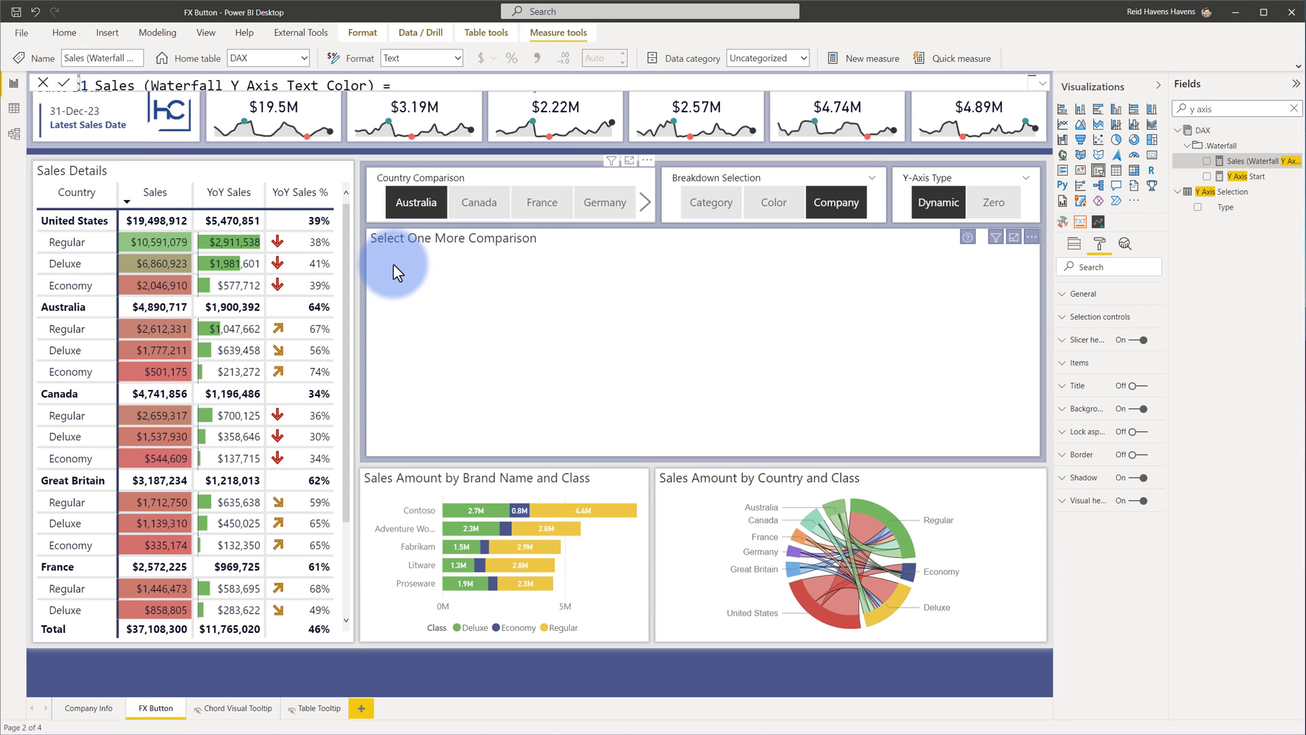
Step: Select the waterfall, scroll through its Y axis format options, and collapse the Y axis section
click(386, 244)
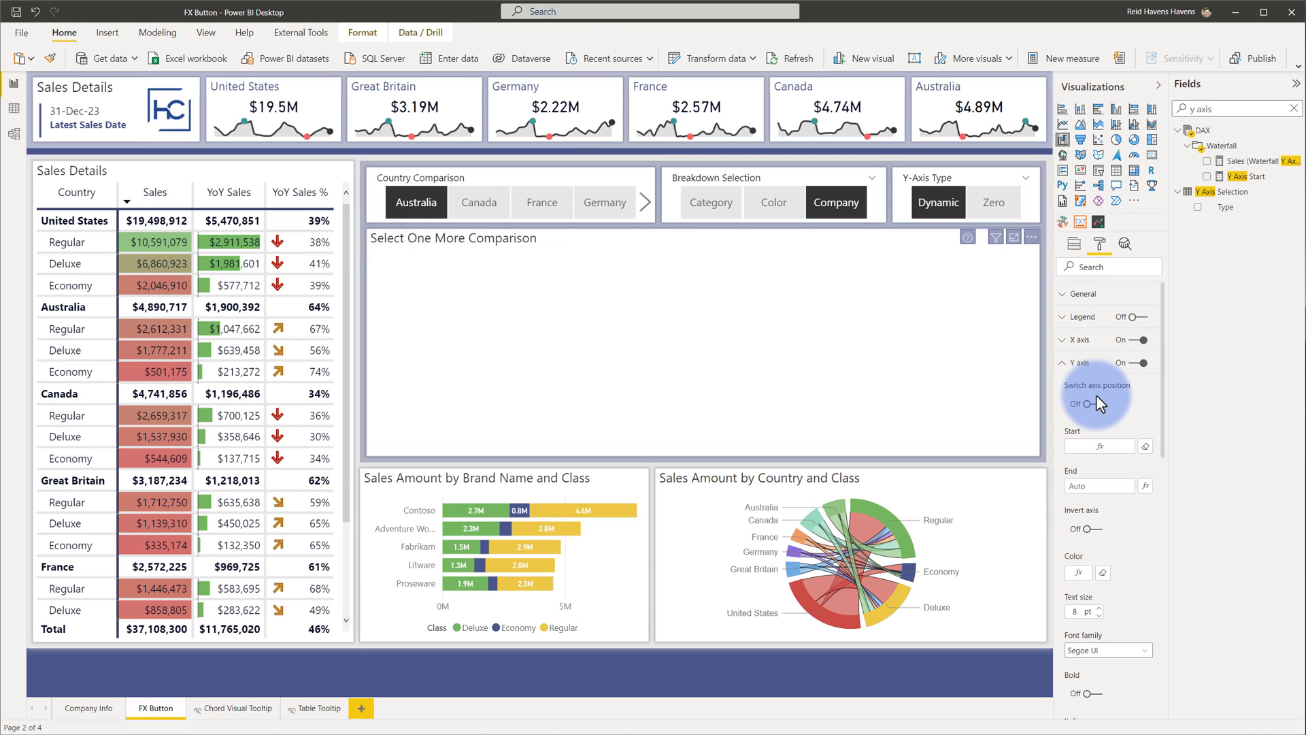
scroll(1098, 396, down, 10)
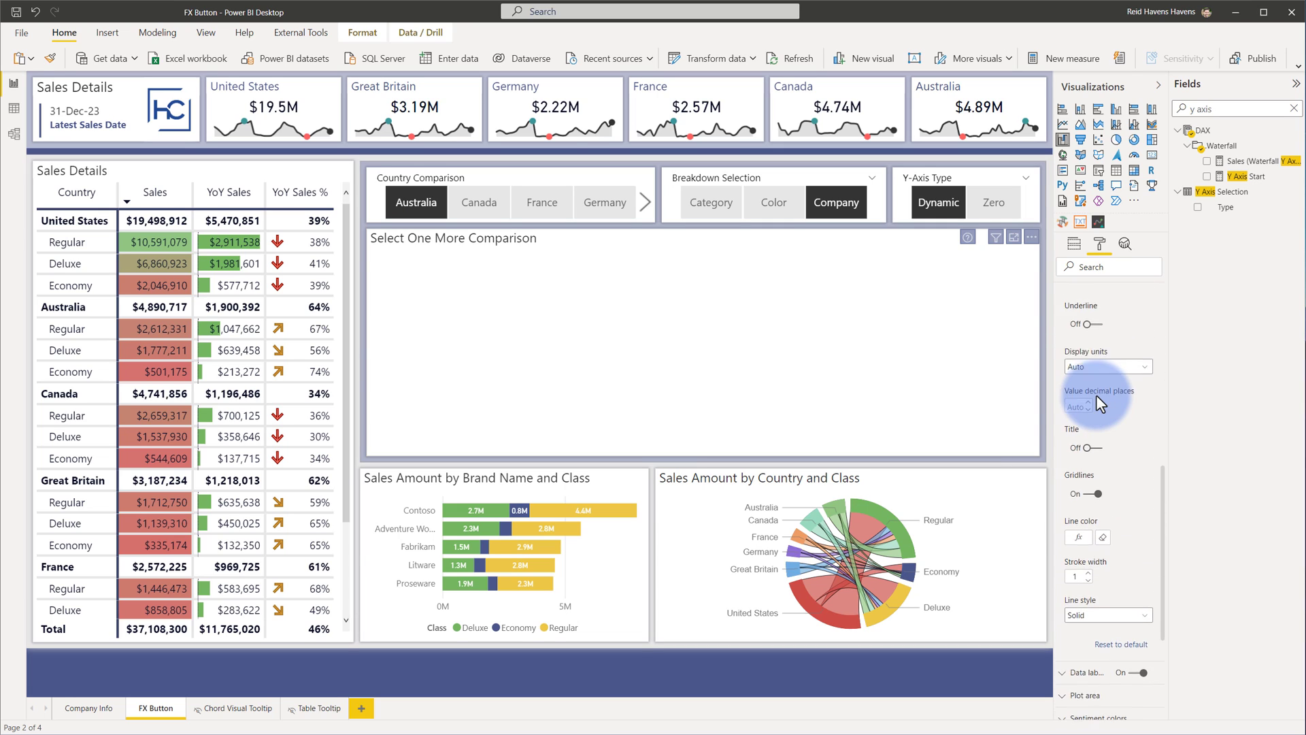
scroll(1097, 396, down, 3)
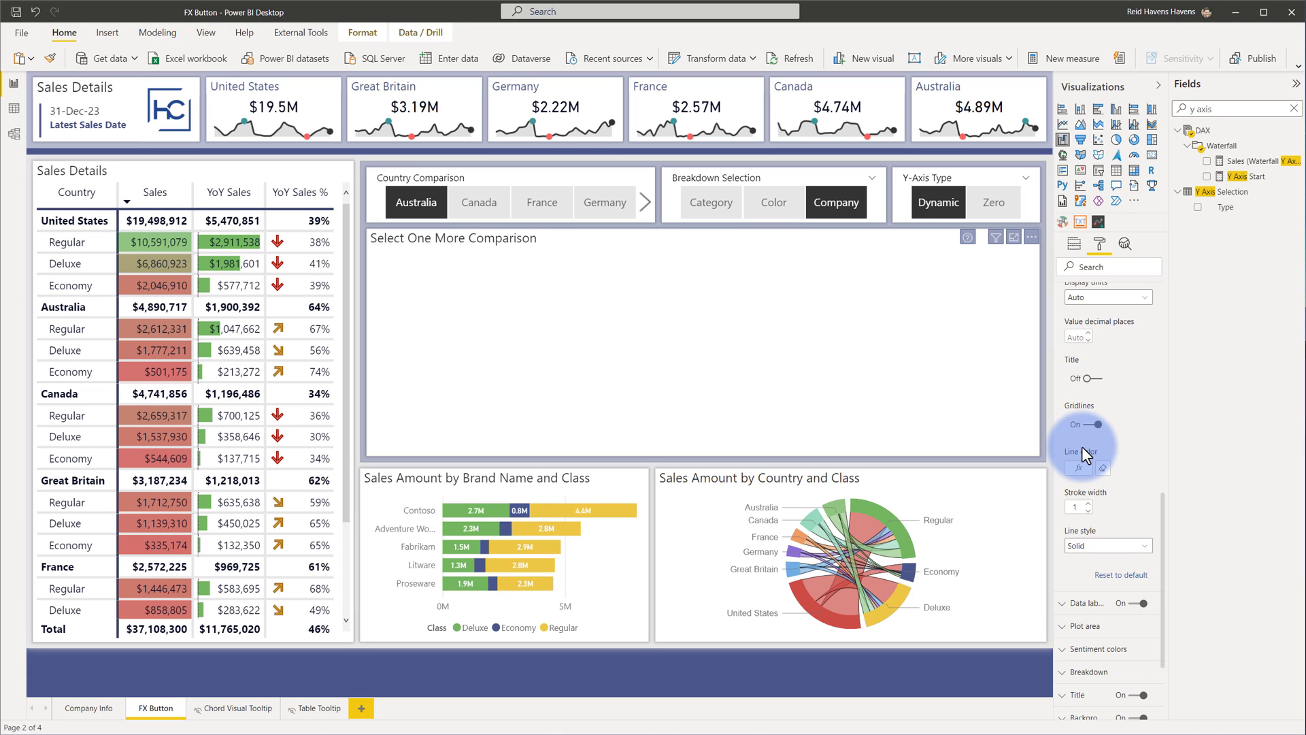
scroll(1081, 447, up, 10)
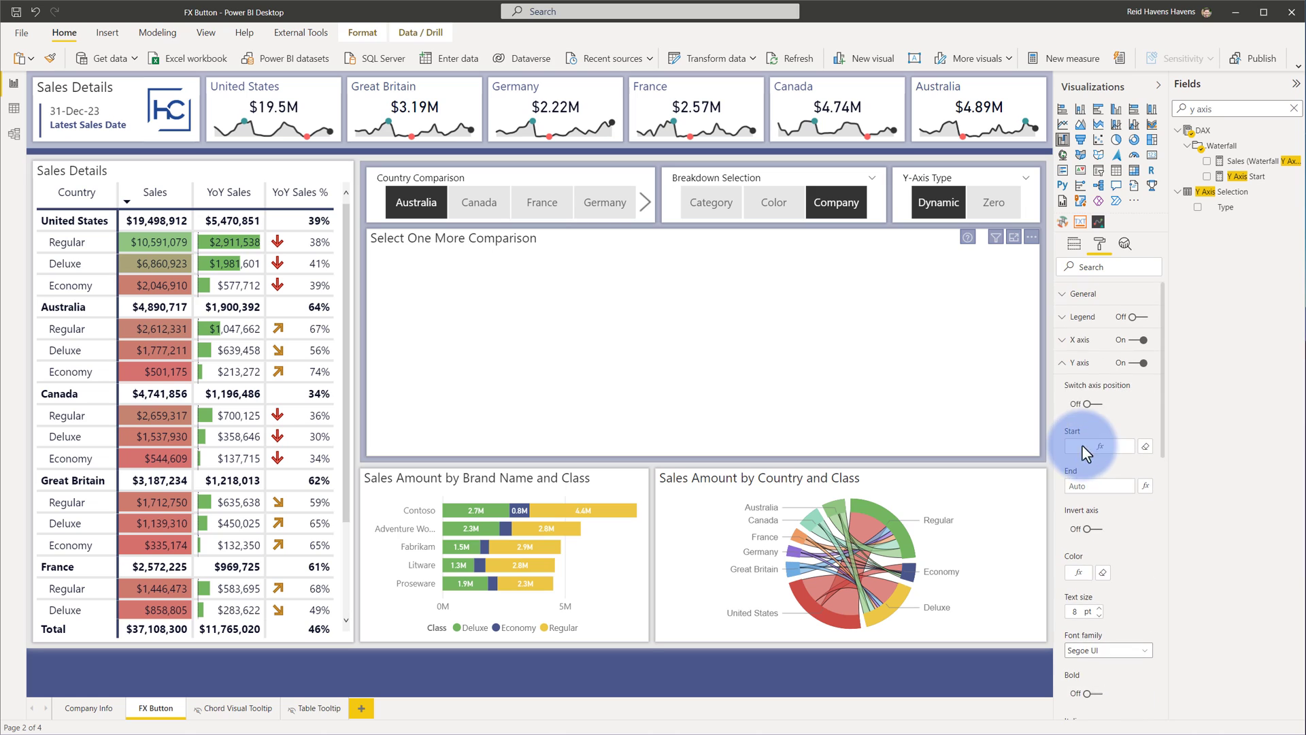
click(1087, 368)
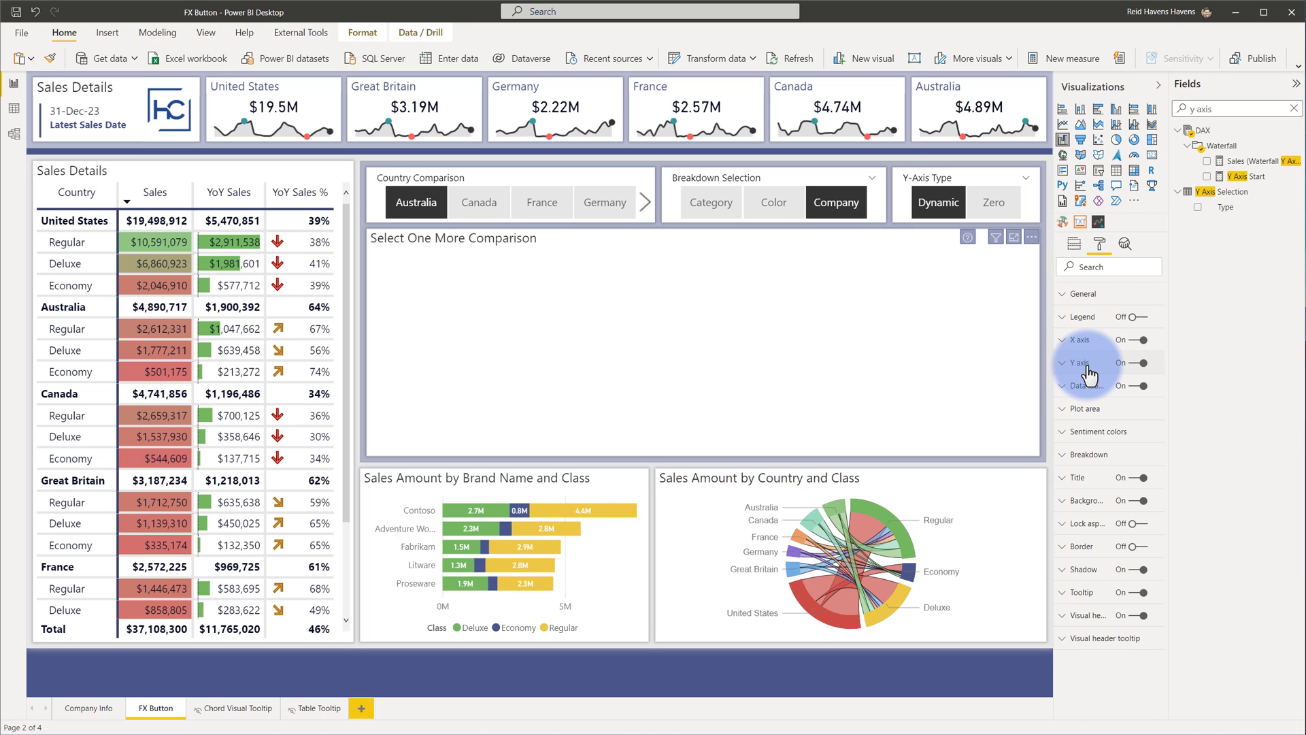
click(958, 339)
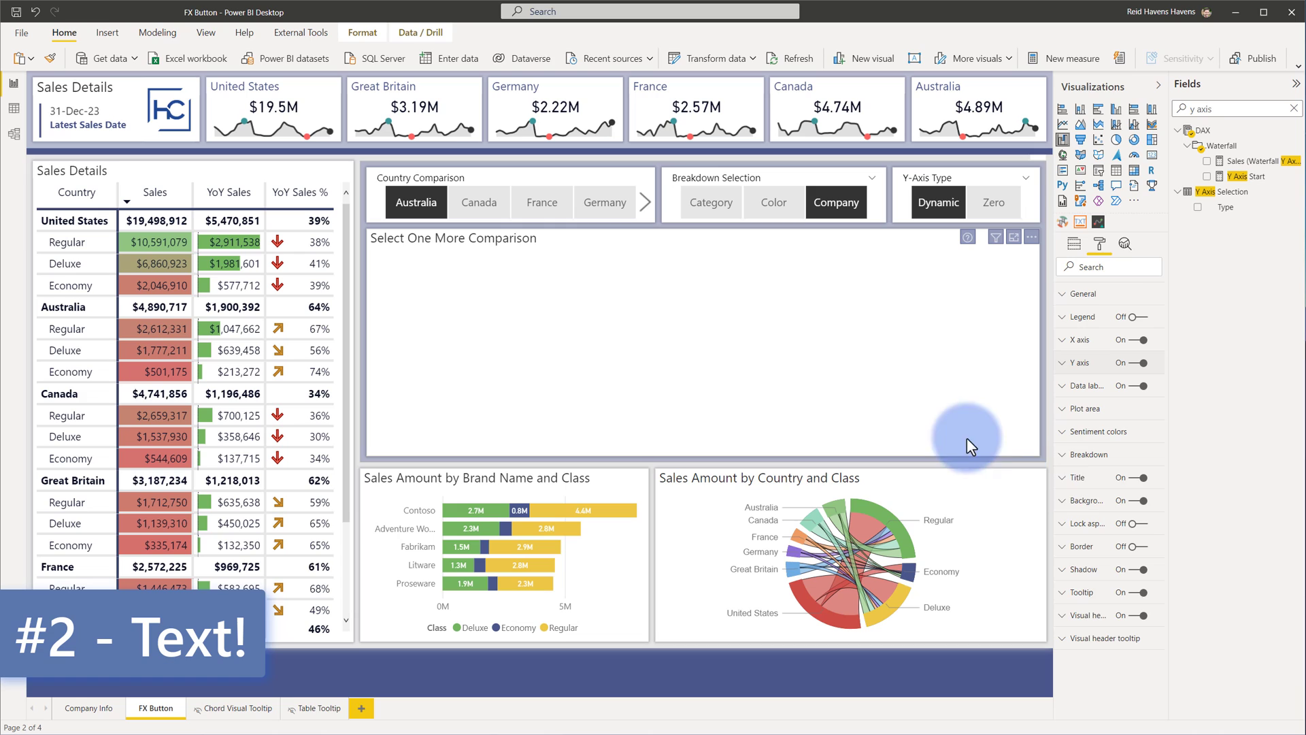
Step: Expand the waterfall's Title settings, clear the Title text fx rule, then undo it
click(1066, 479)
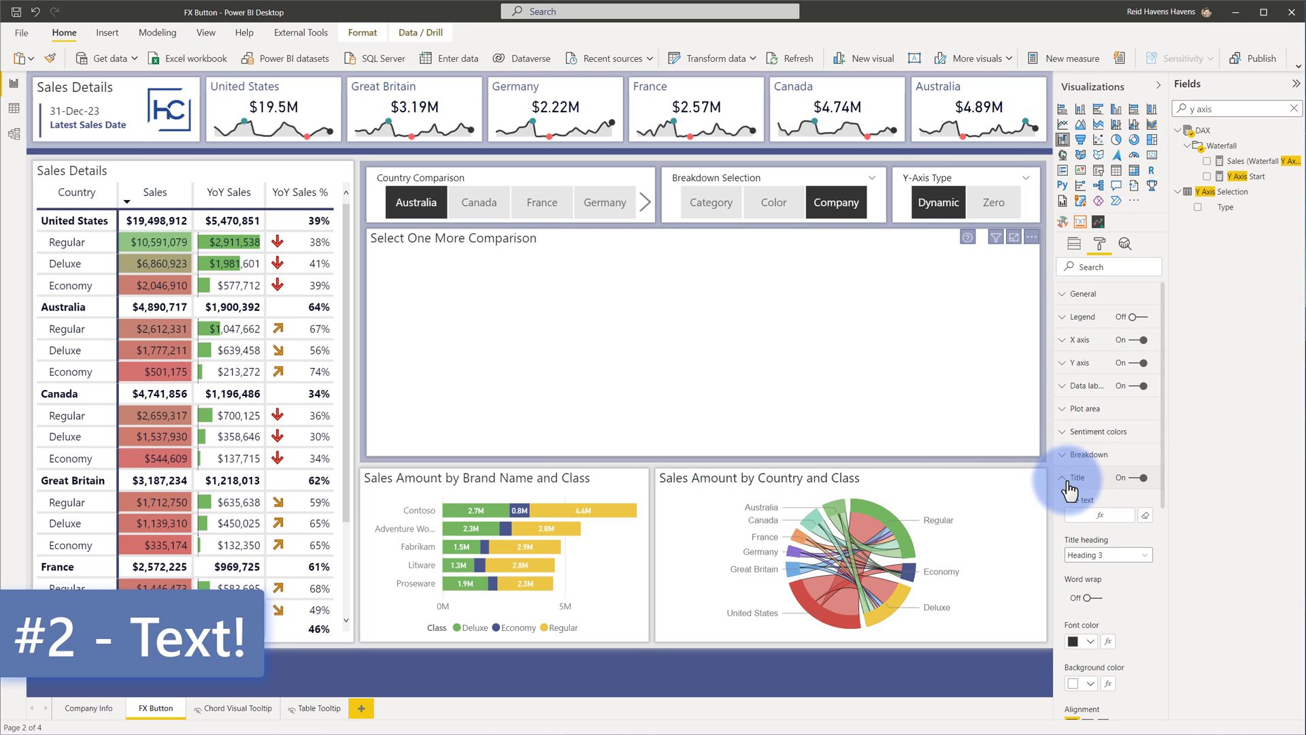
click(1082, 515)
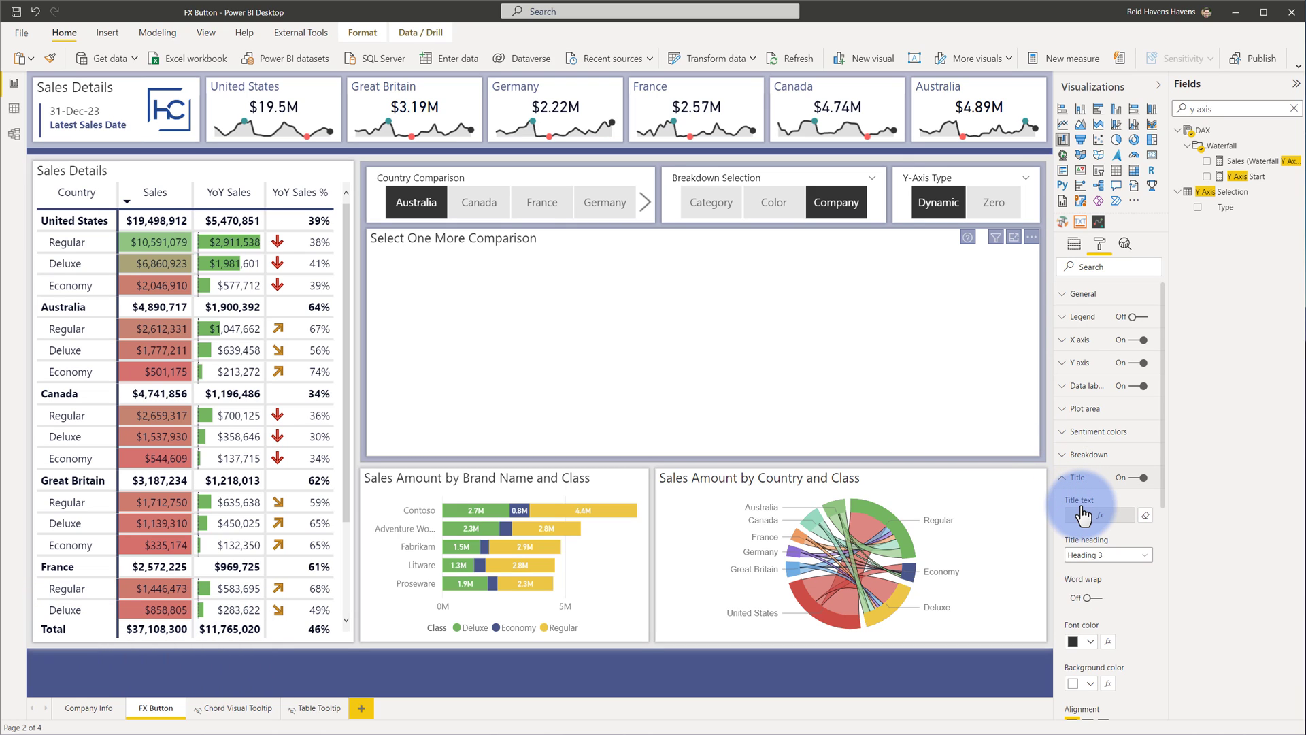
click(1145, 515)
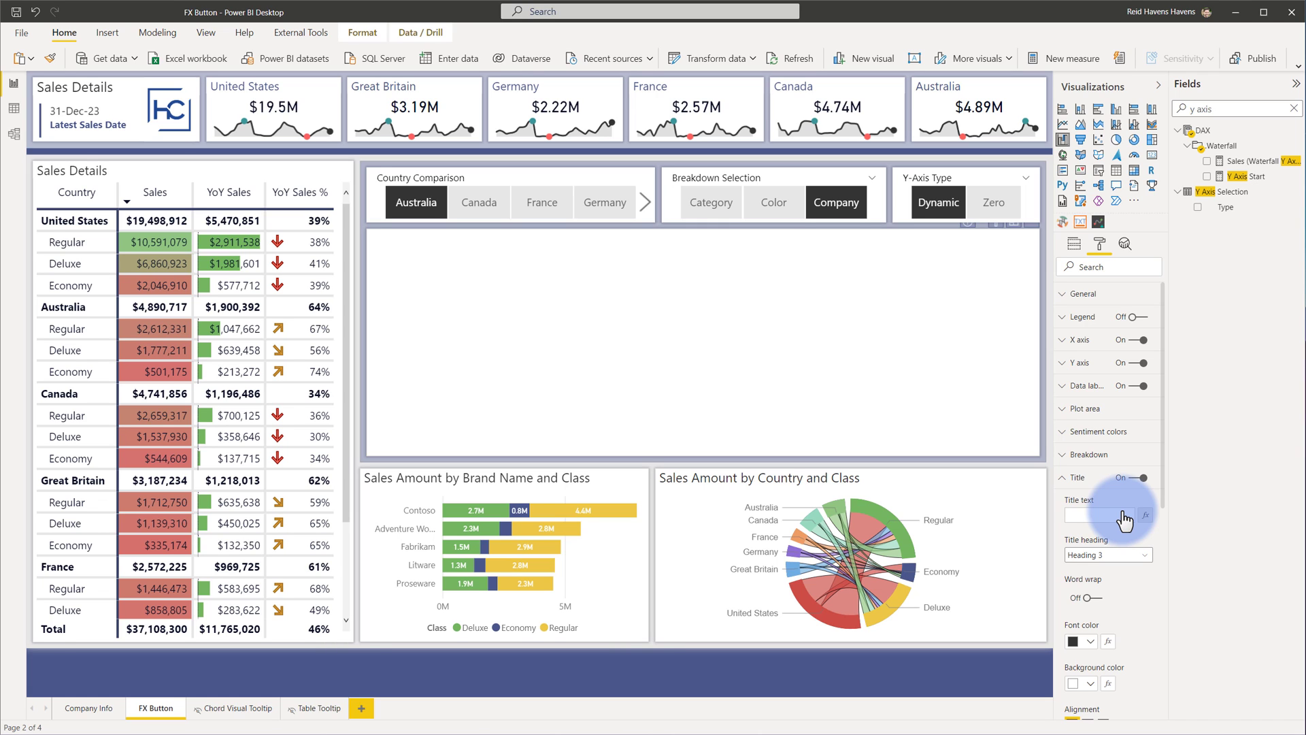
click(37, 11)
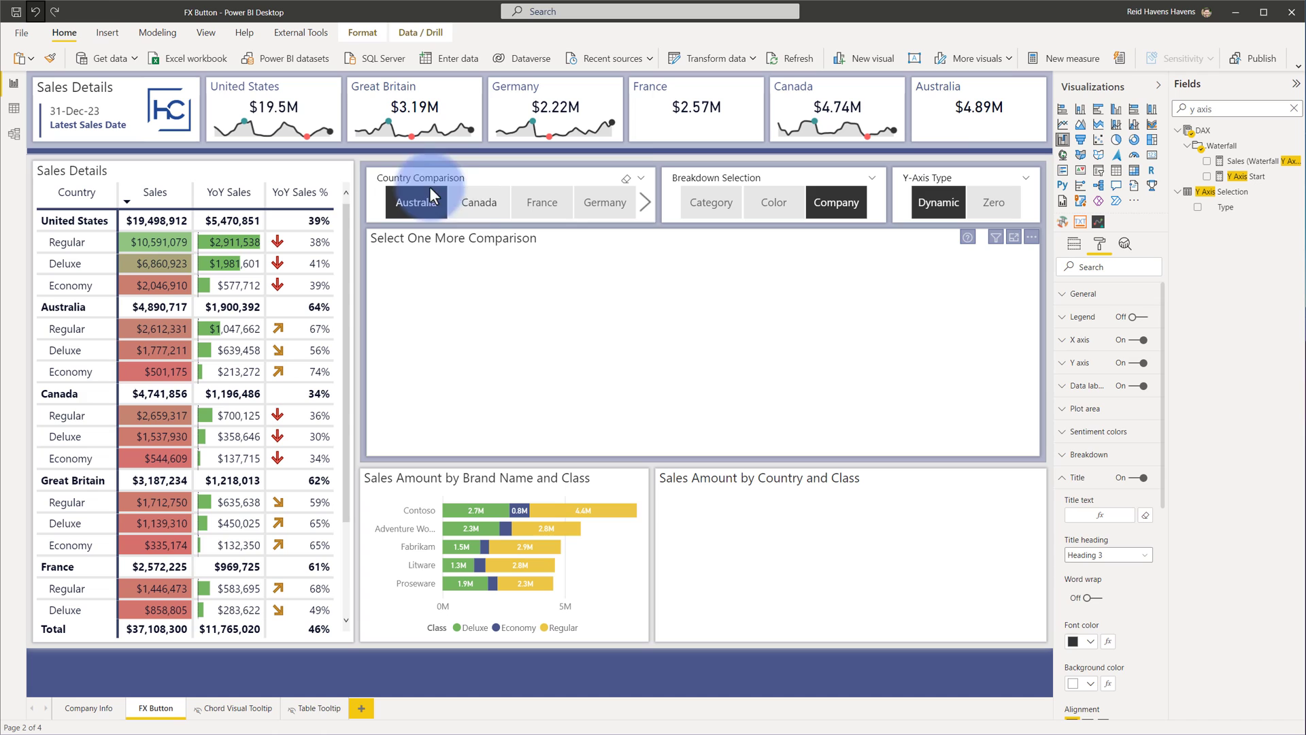
Step: Toggle Canada on and off to compare both titles, then select the waterfall
ctrl+click(481, 209)
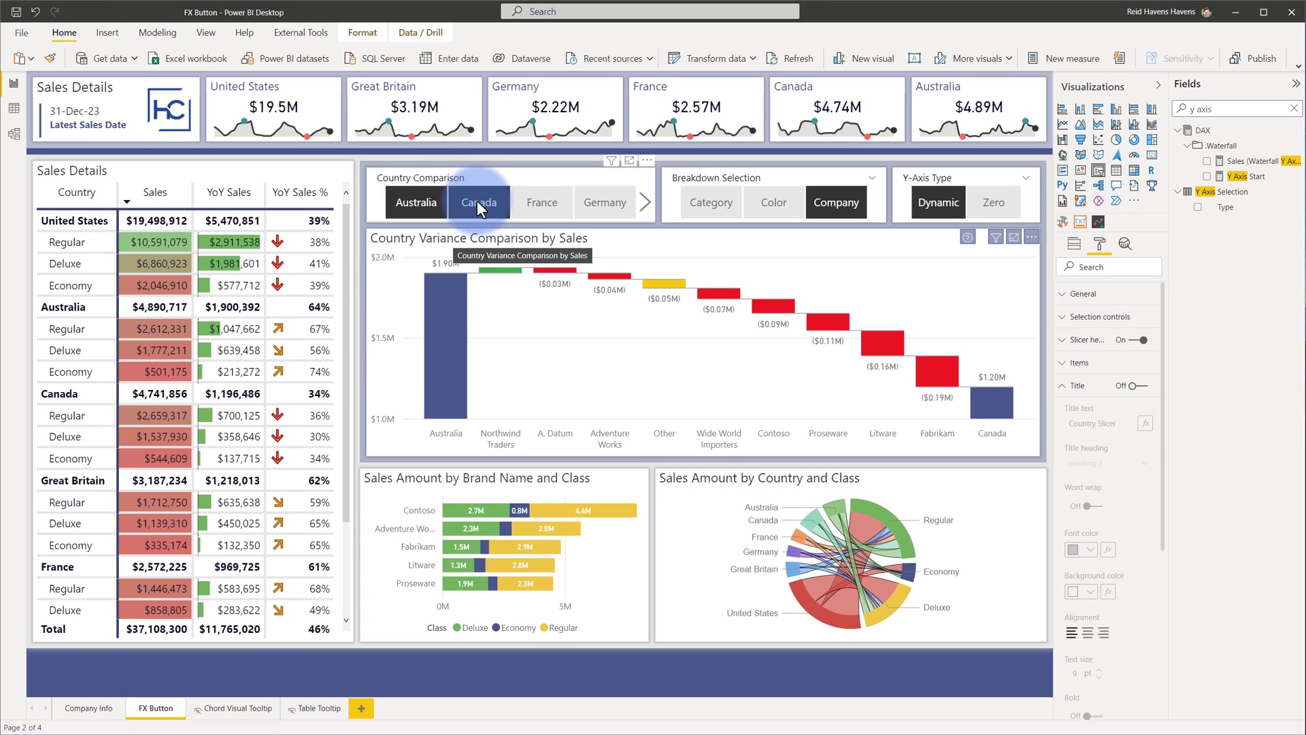
ctrl+click(477, 202)
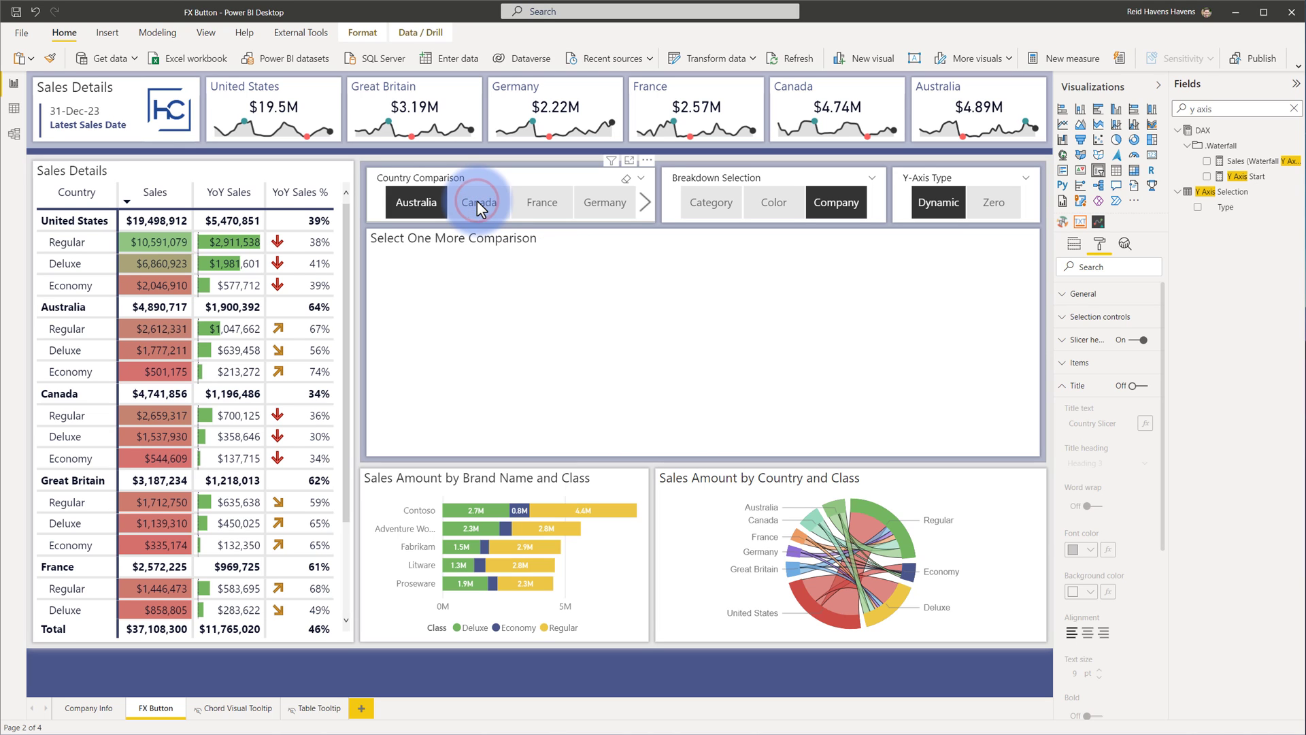
click(471, 239)
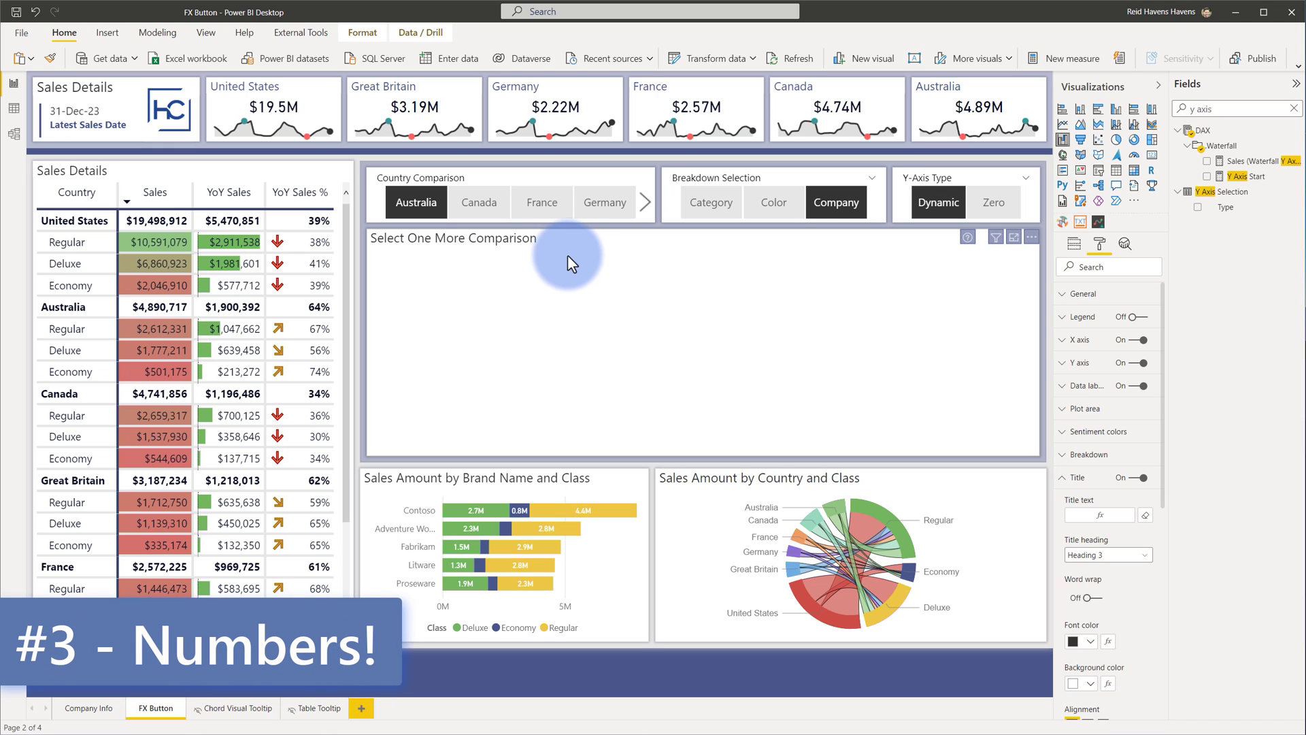
Step: Expand the Y axis settings and inspect the fx-driven Start value
click(1067, 366)
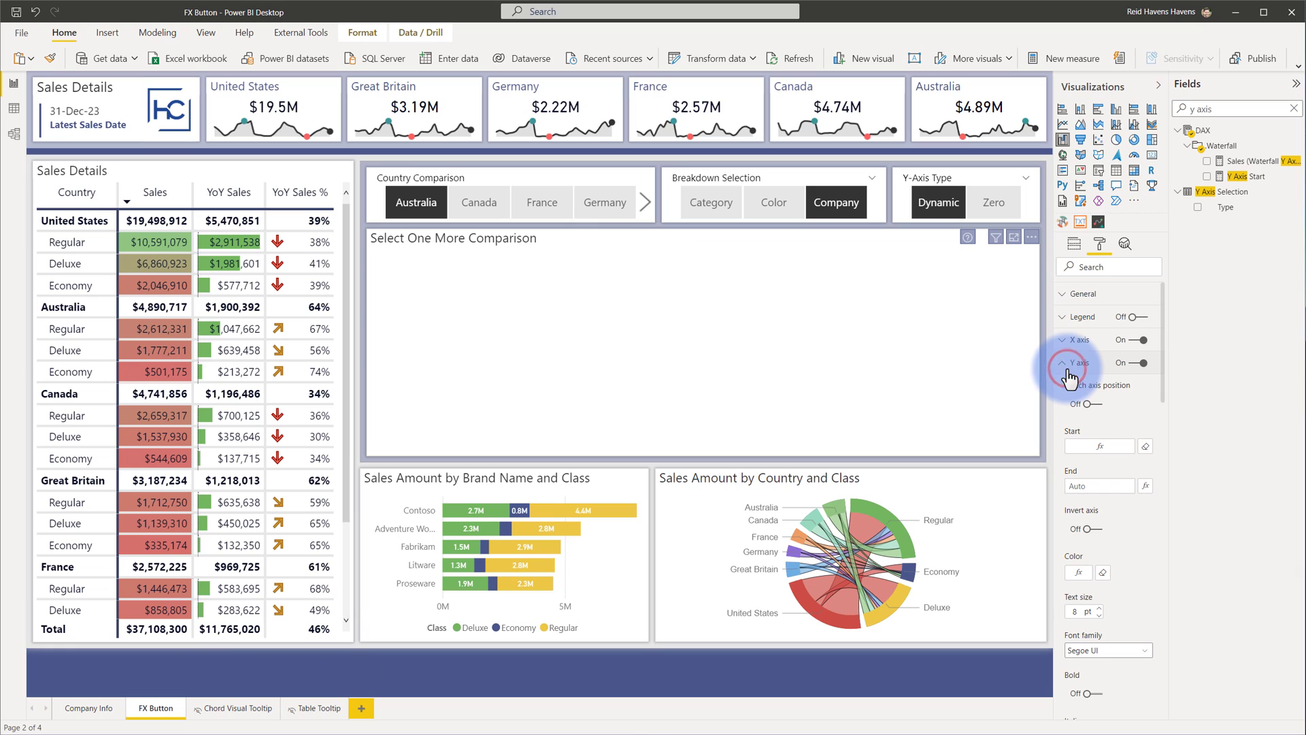
scroll(1069, 374, down, 1)
click(1072, 382)
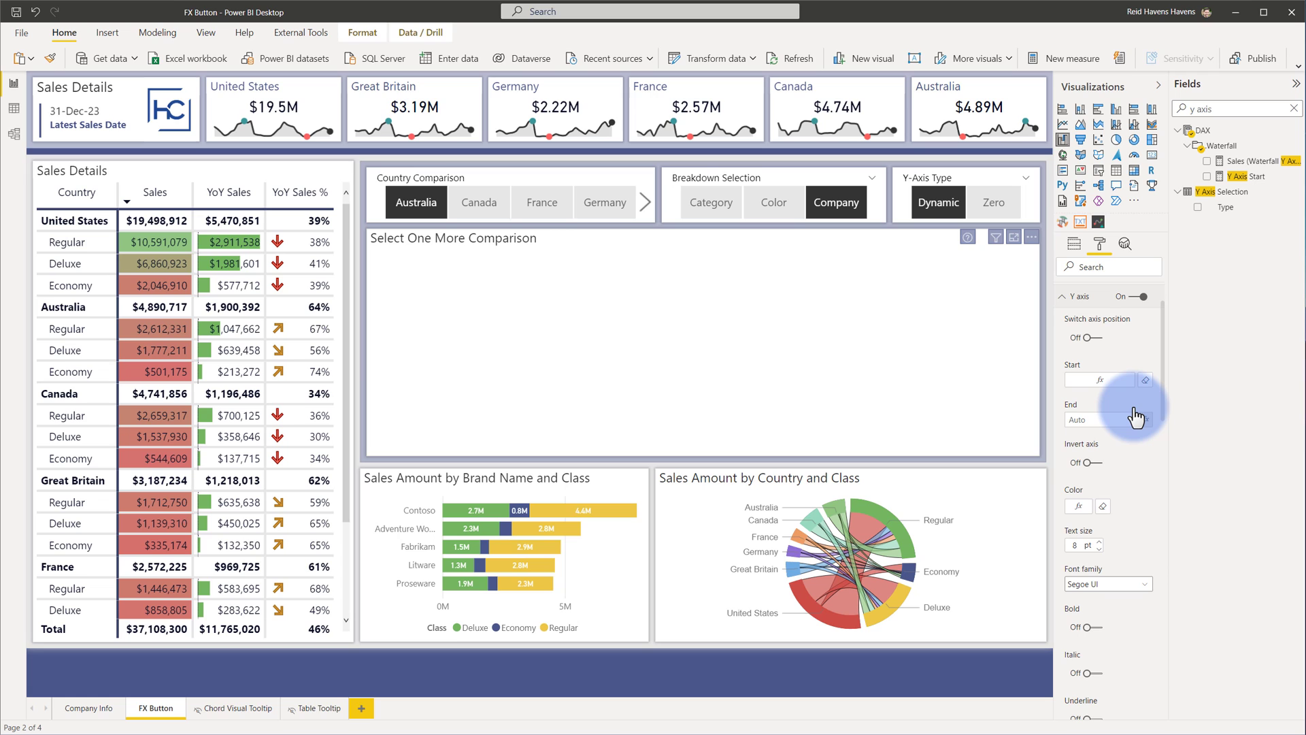
Step: Add Canada back, set Y-Axis Type to Zero, and open the Y Axis Start measure
click(481, 200)
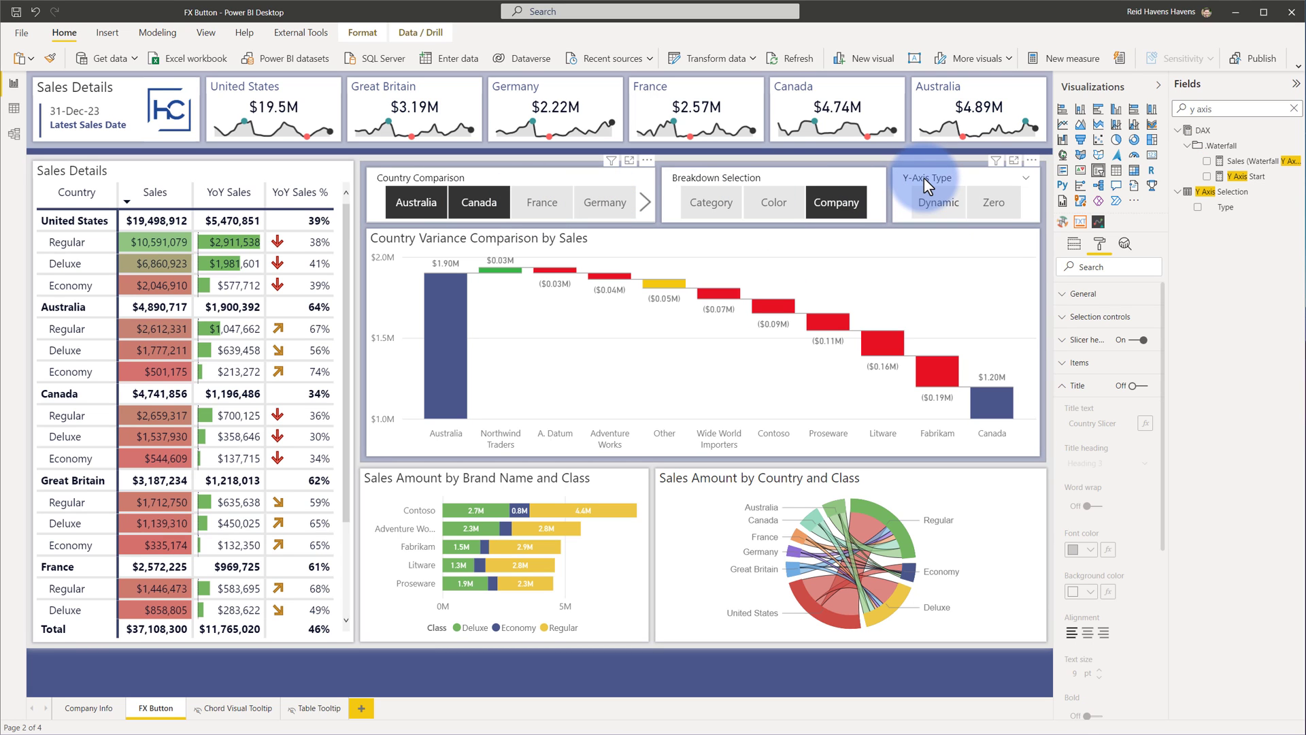
click(936, 201)
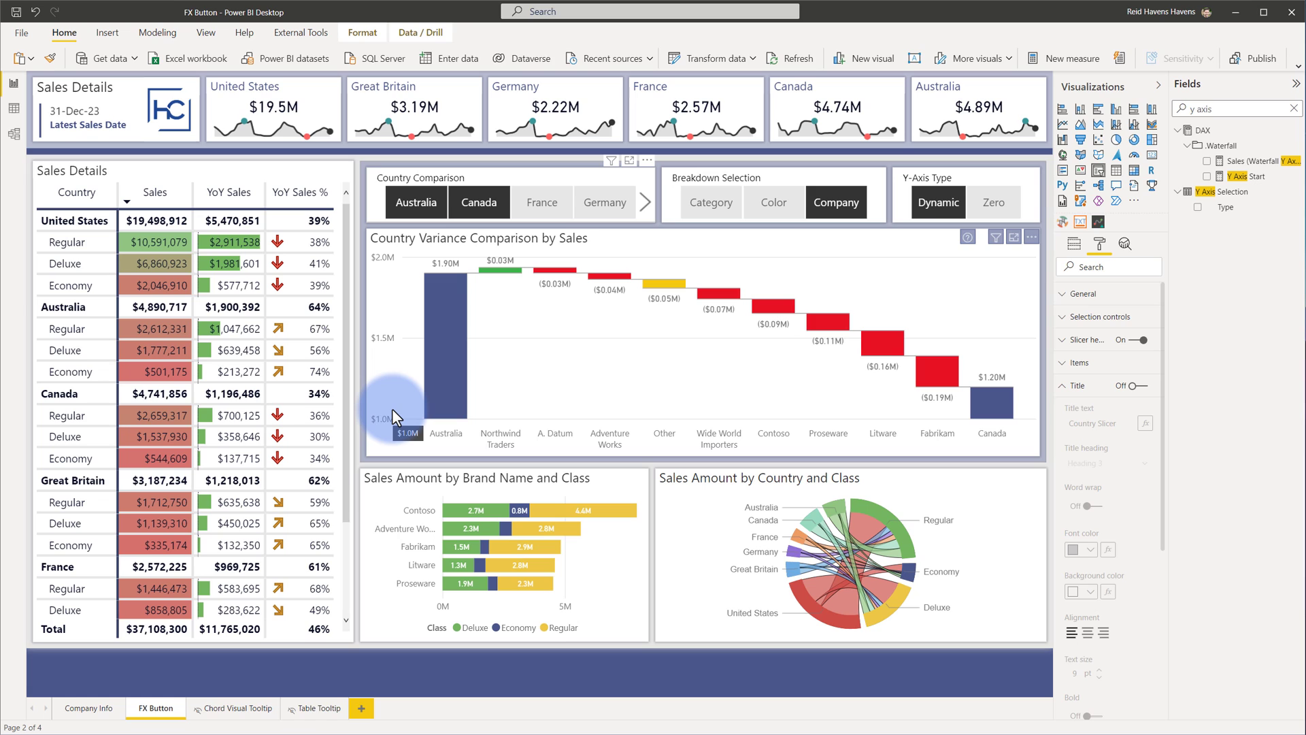
click(990, 202)
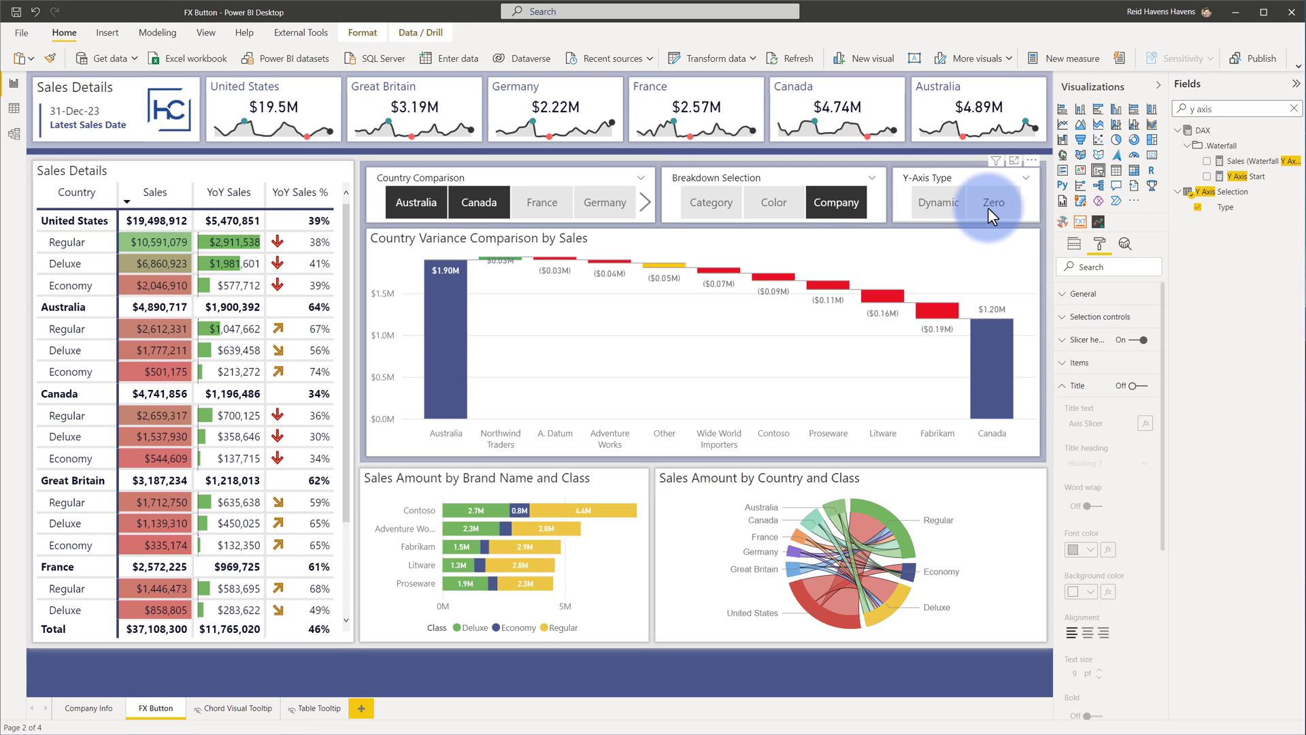
click(1228, 176)
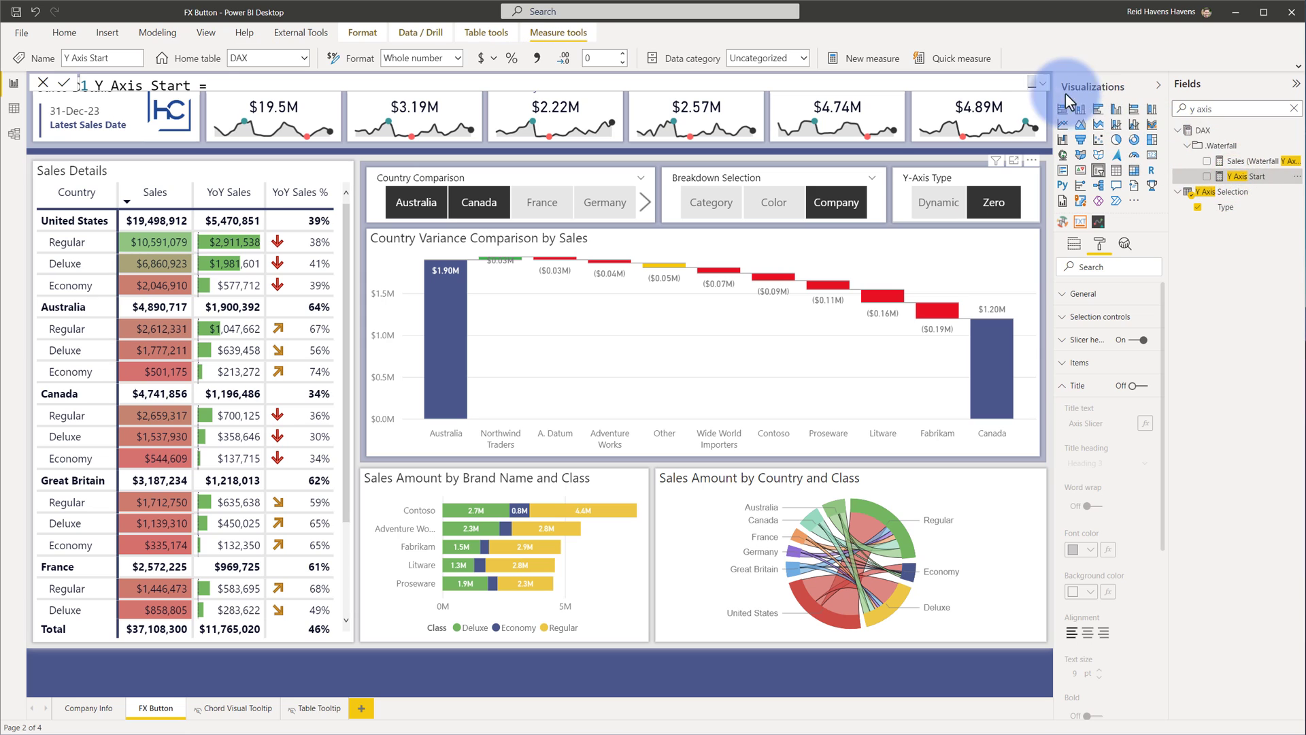
Step: Read the Y Axis Start DAX, switch Y-Axis Type back to Dynamic, and reselect the waterfall
click(1043, 83)
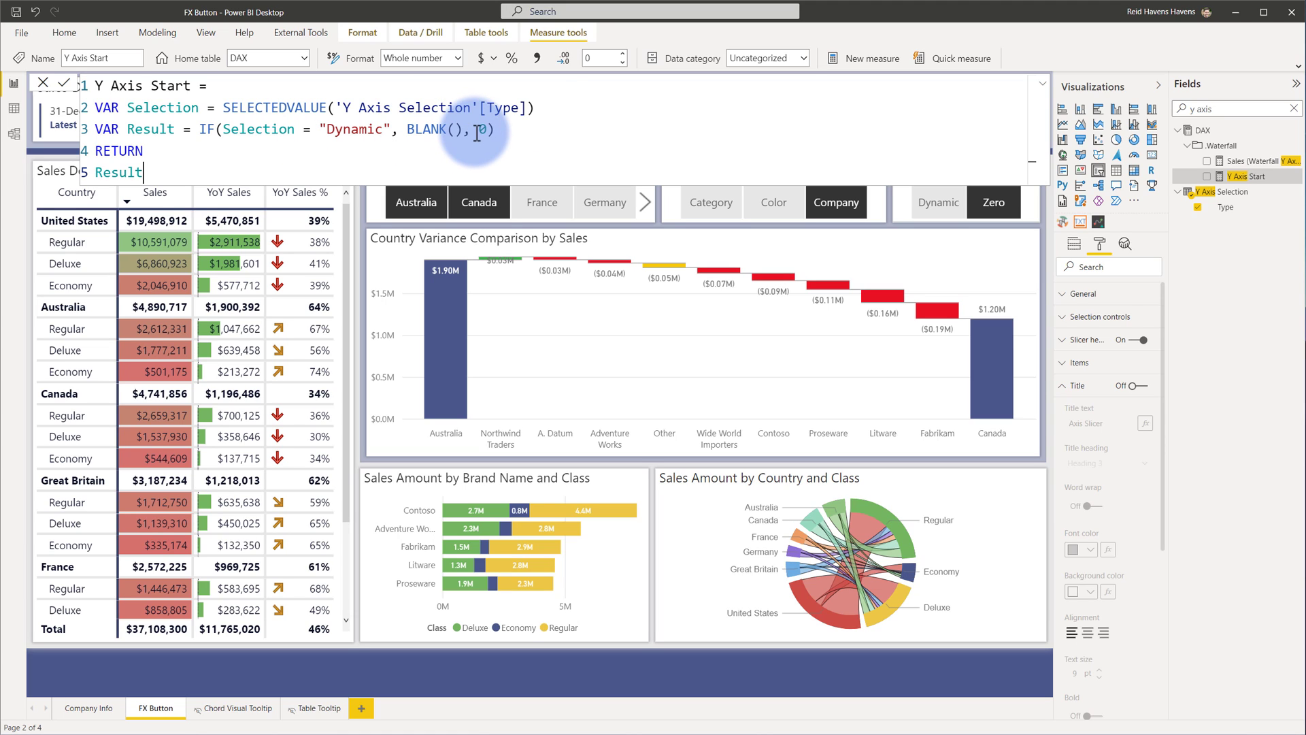
click(1043, 83)
click(1043, 83)
click(941, 202)
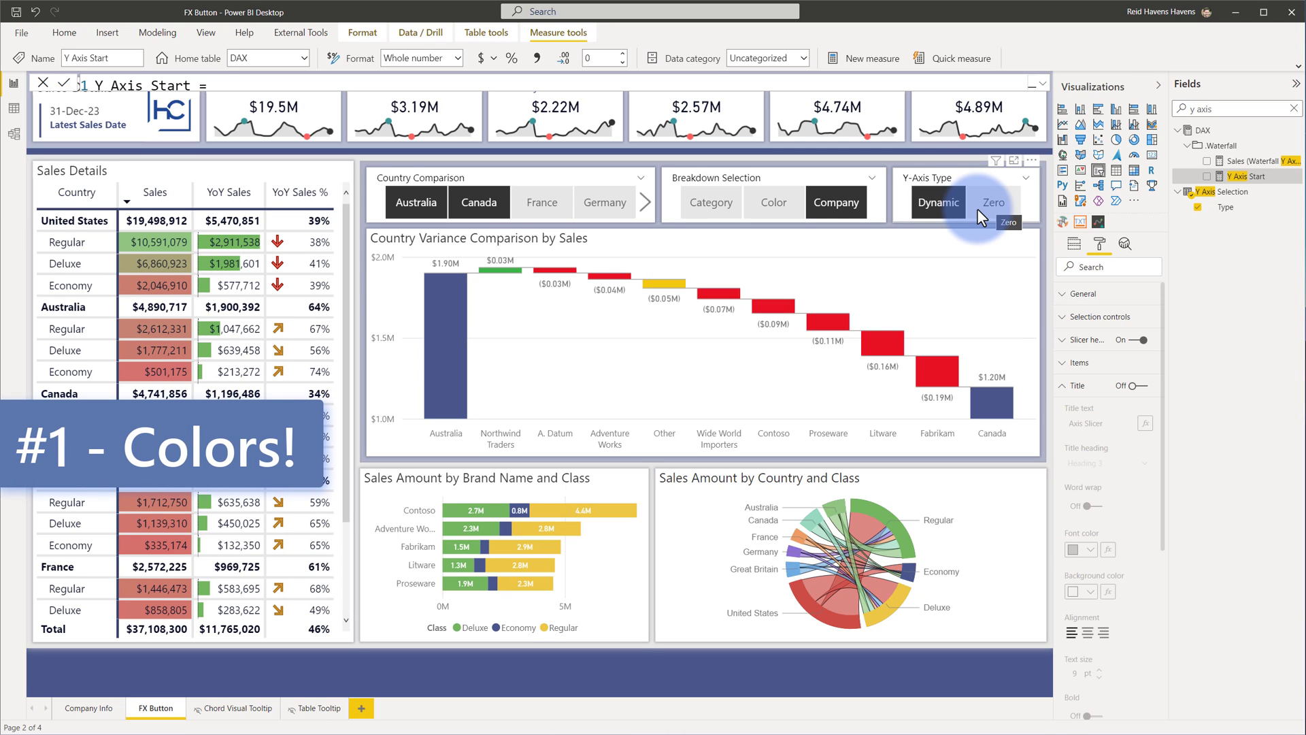
click(937, 242)
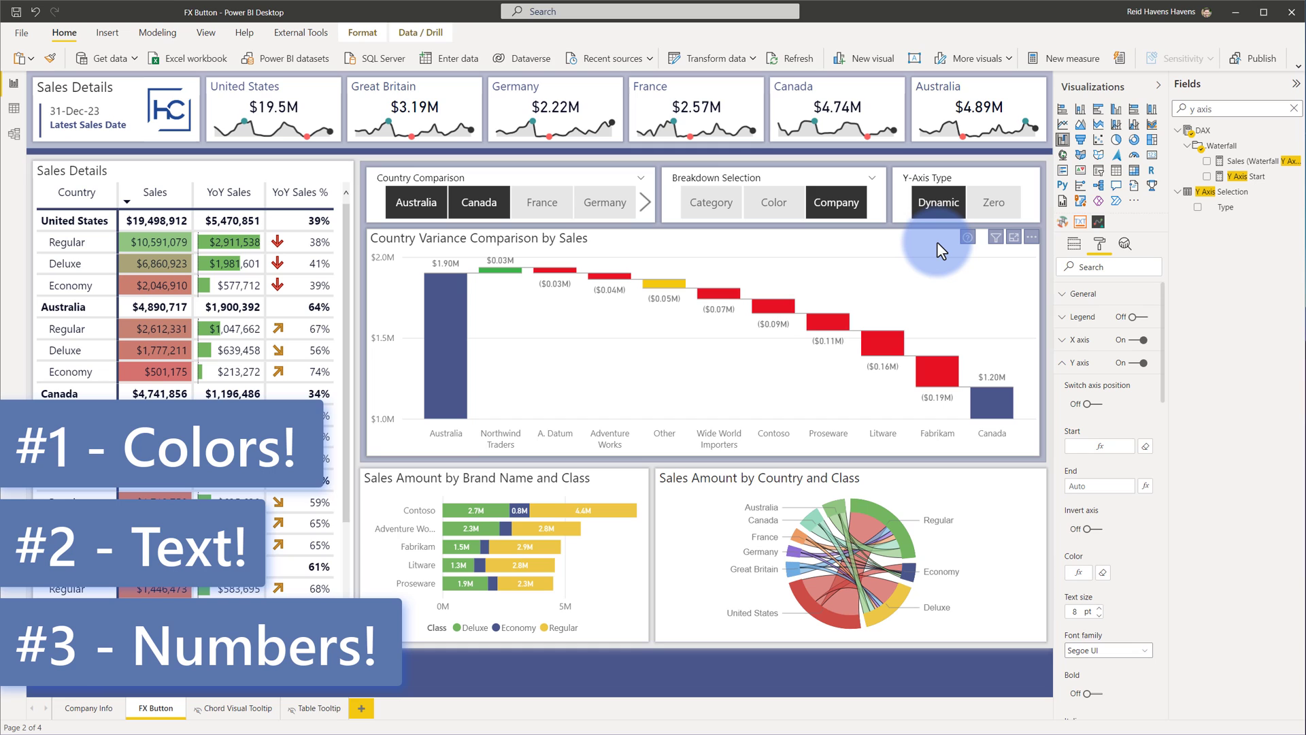
Step: Add a dashed constant line at value 0 to the waterfall from the Analytics pane
click(1125, 244)
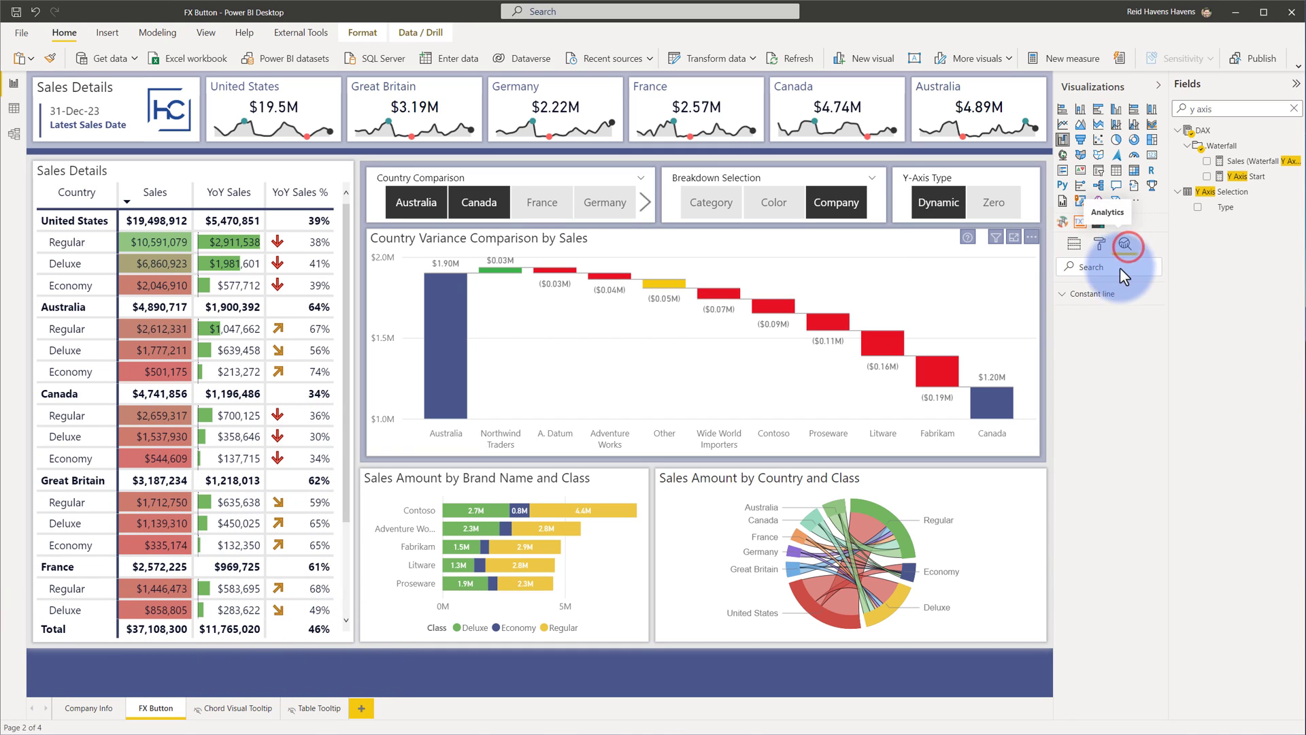
click(1108, 295)
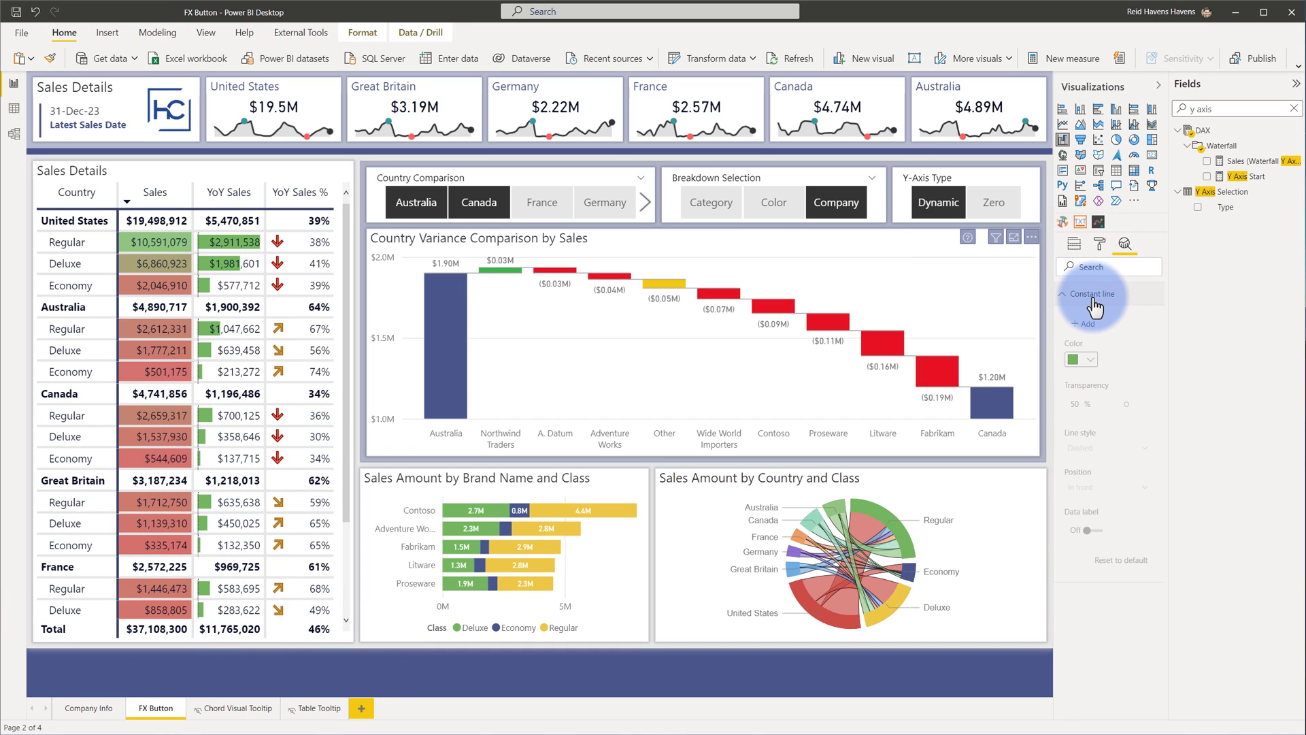
click(1085, 324)
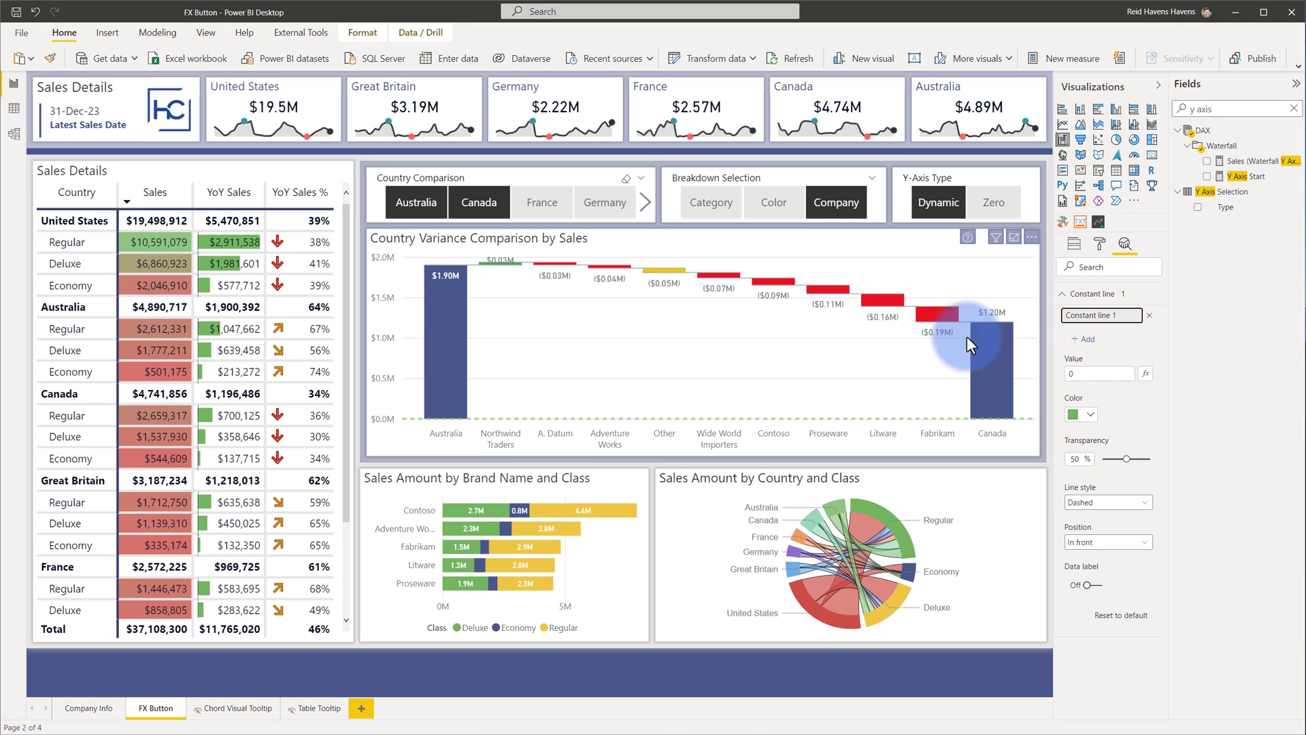
click(184, 173)
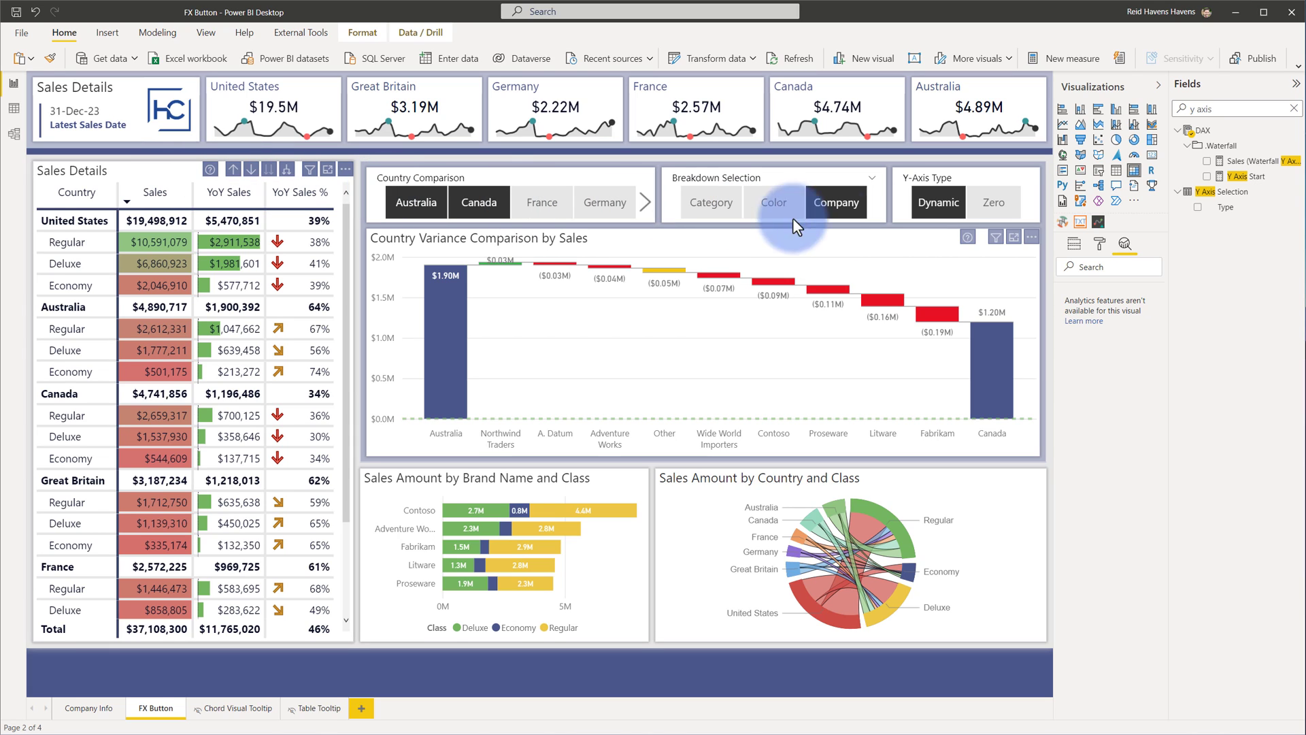
Step: Open the Conditional formatting menu for the Sales field in the Sales Details table's Values
click(1076, 242)
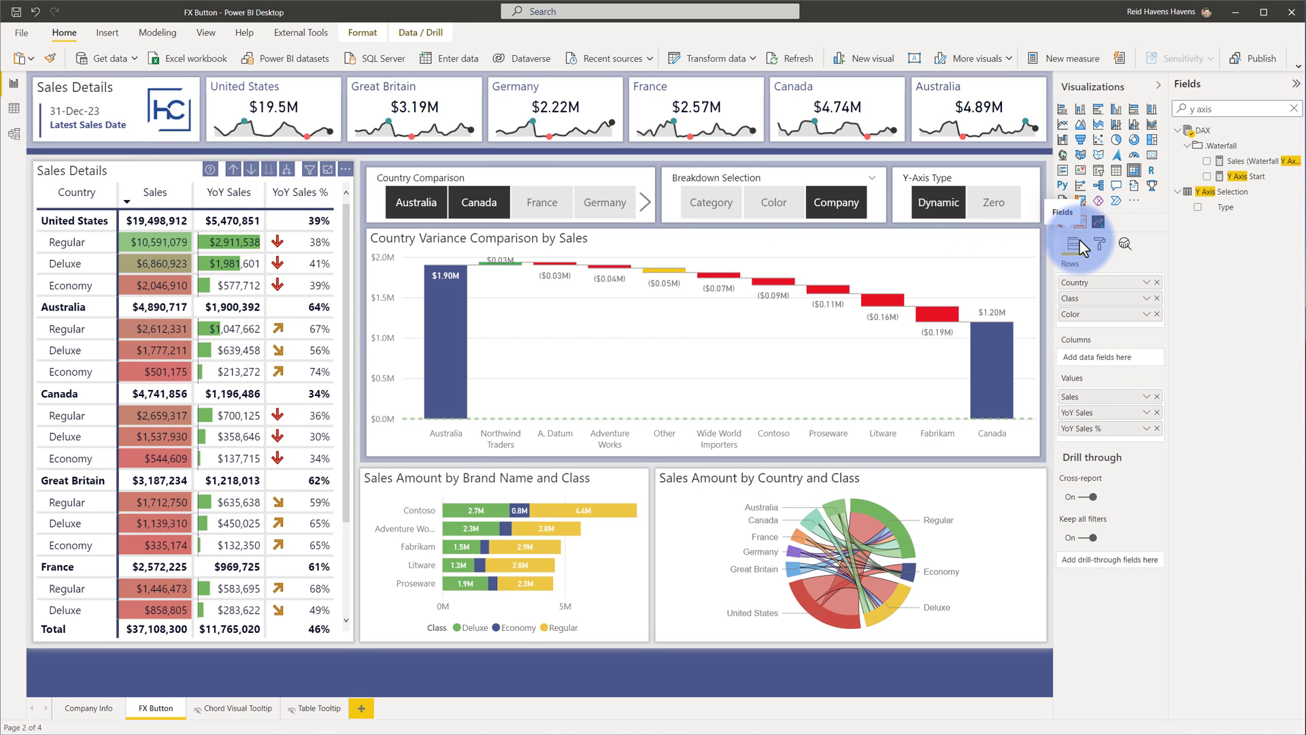
click(1147, 402)
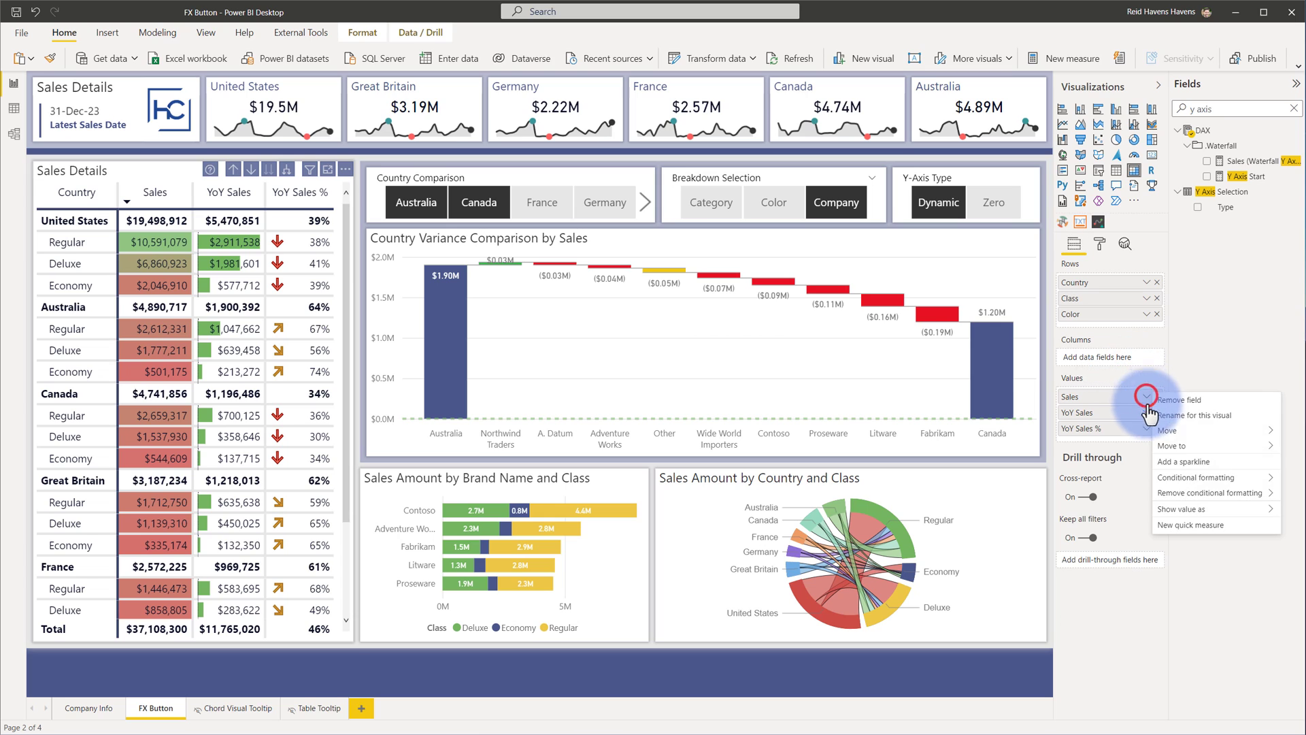
click(1160, 477)
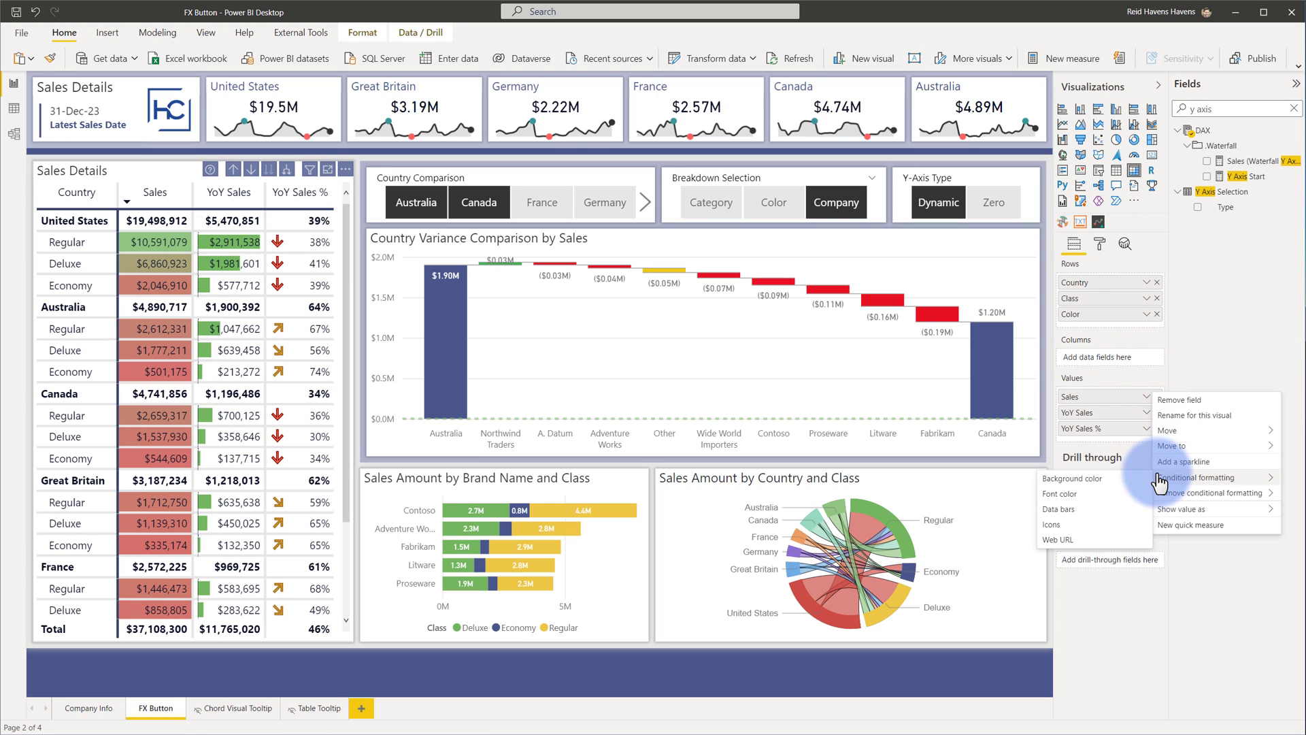